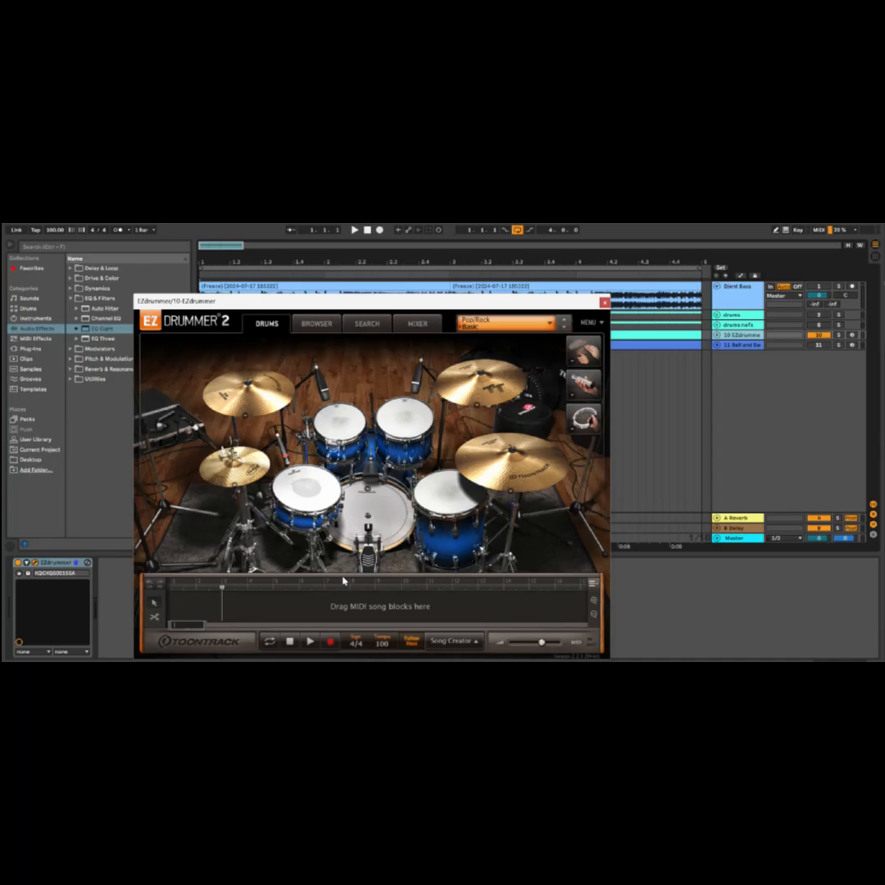
# Step: Audition the kick, snare and large cymbal sounds on the EZdrummer kit
pyautogui.click(362, 511)
pyautogui.click(309, 499)
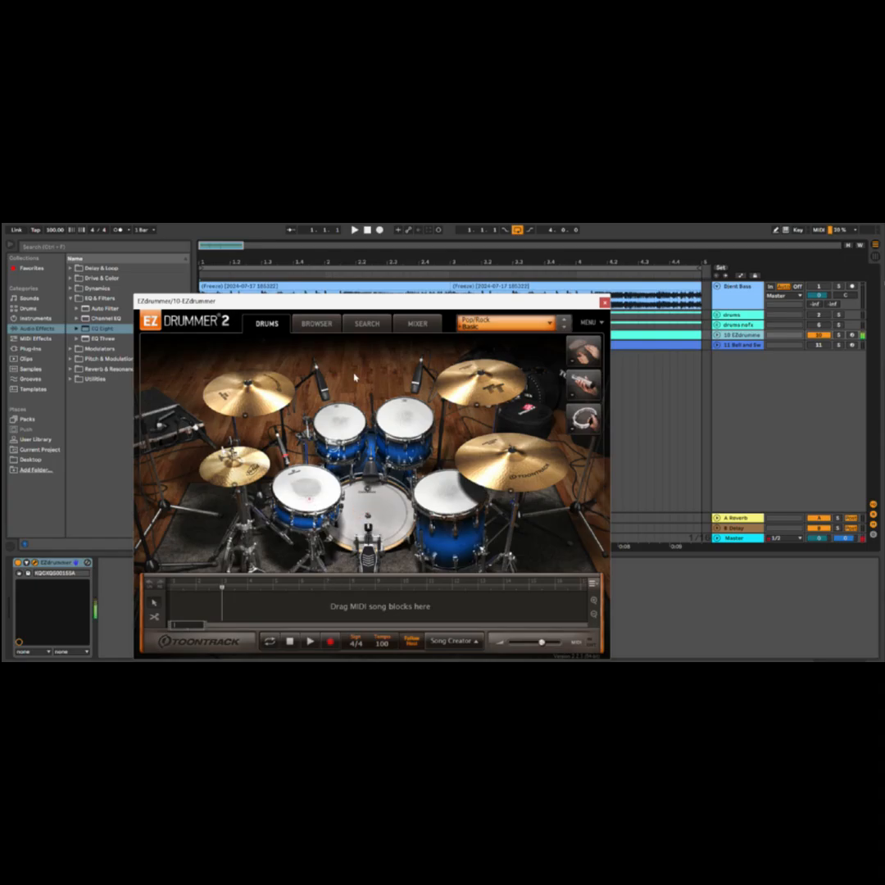
pyautogui.click(485, 469)
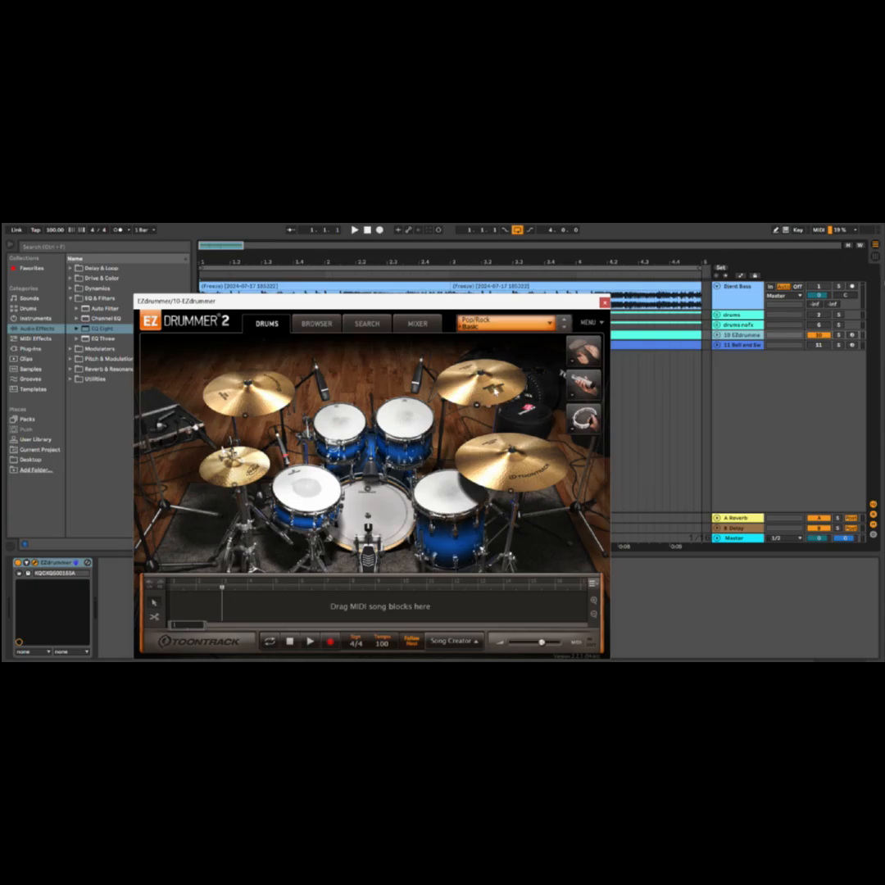
# Step: Close the EZdrummer window and listen to the arrangement's drum loop
pyautogui.click(605, 302)
pyautogui.press('space')
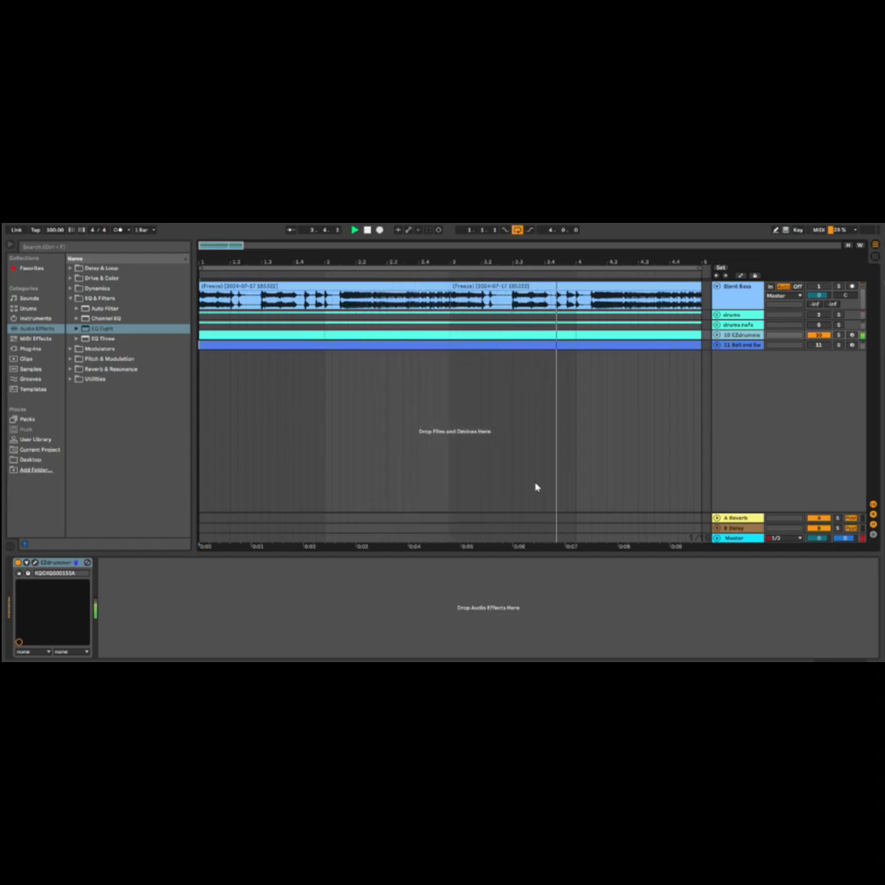
pyautogui.press('space')
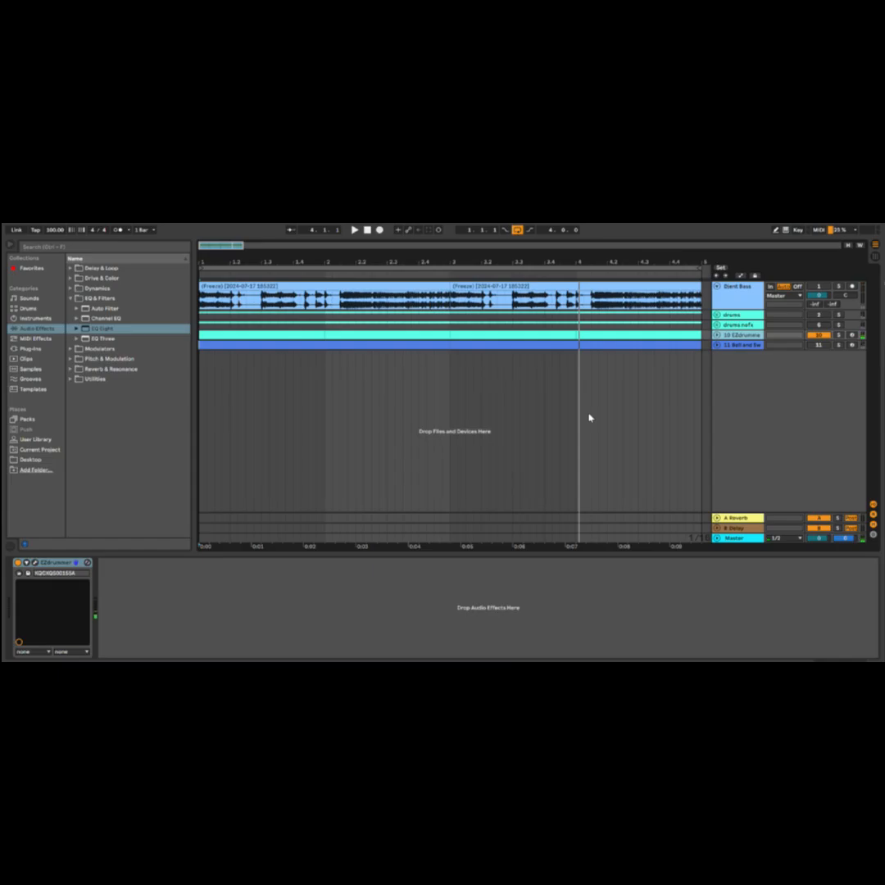
# Step: Activate the Djent Bass track and play the loop with bass and drums together
pyautogui.click(816, 287)
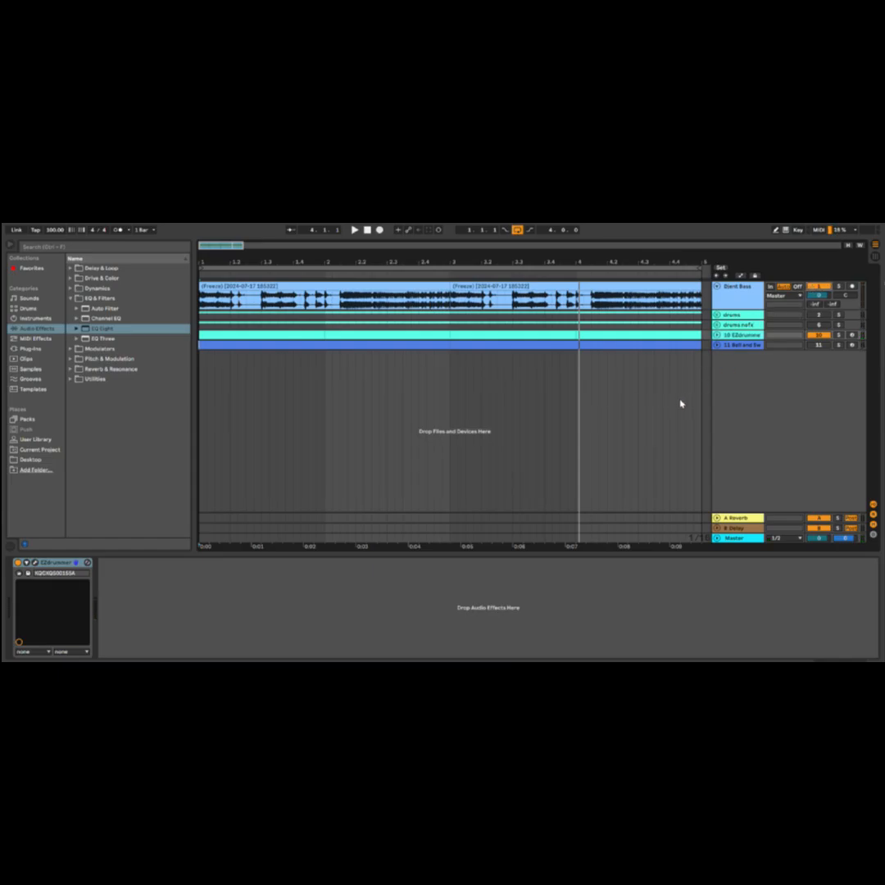
pyautogui.press('space')
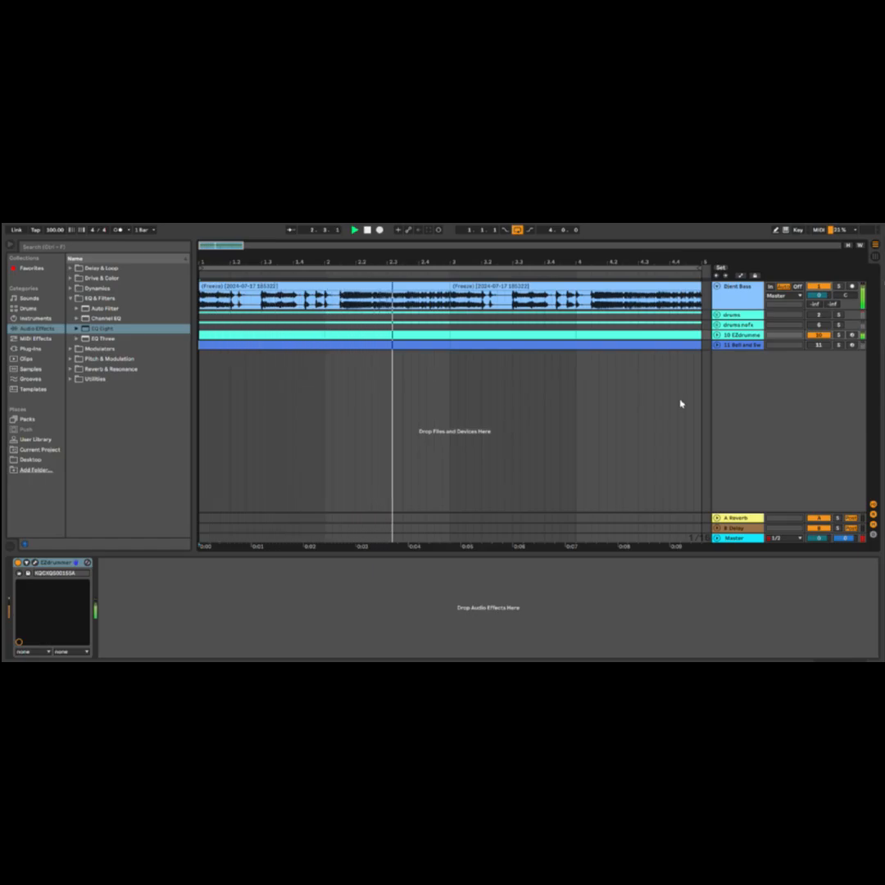
pyautogui.press('space')
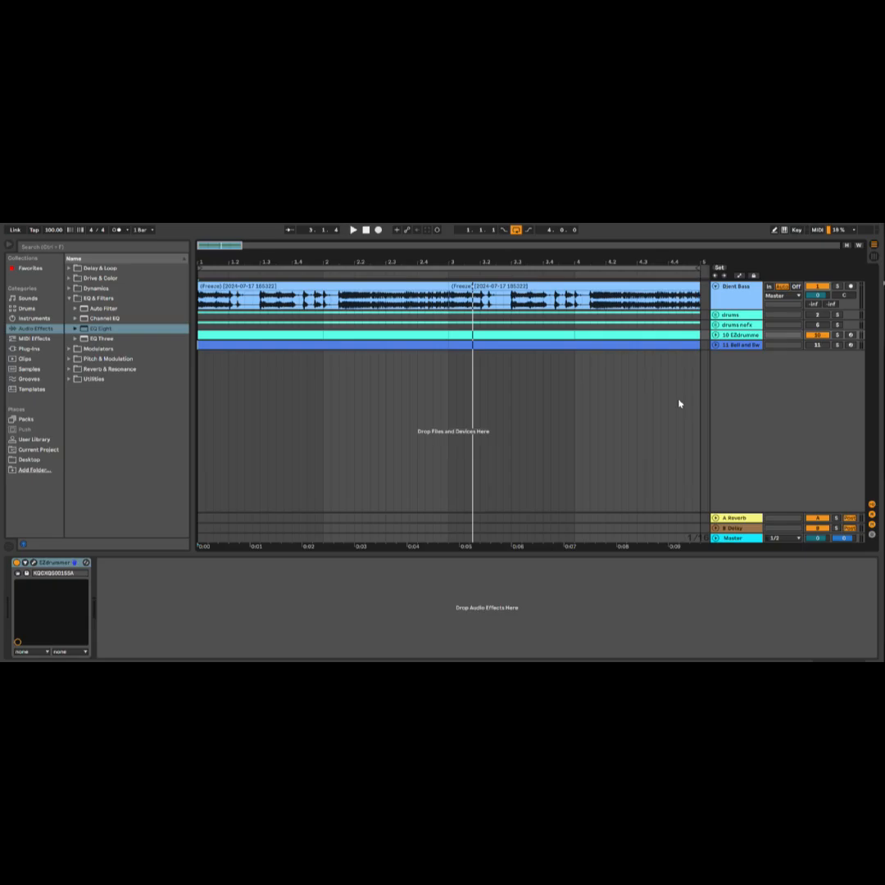
# Step: Unfold the drums nofx group and inspect its kick, snare and 7 EZdrummer tracks
pyautogui.click(716, 325)
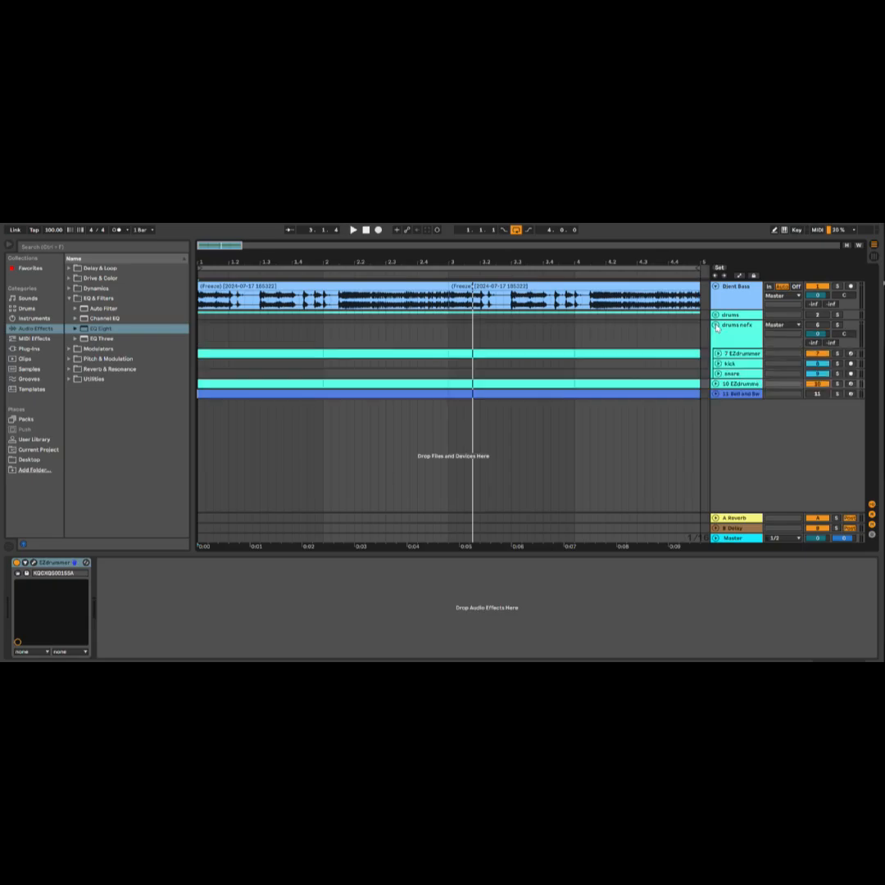
pyautogui.click(740, 366)
pyautogui.click(741, 375)
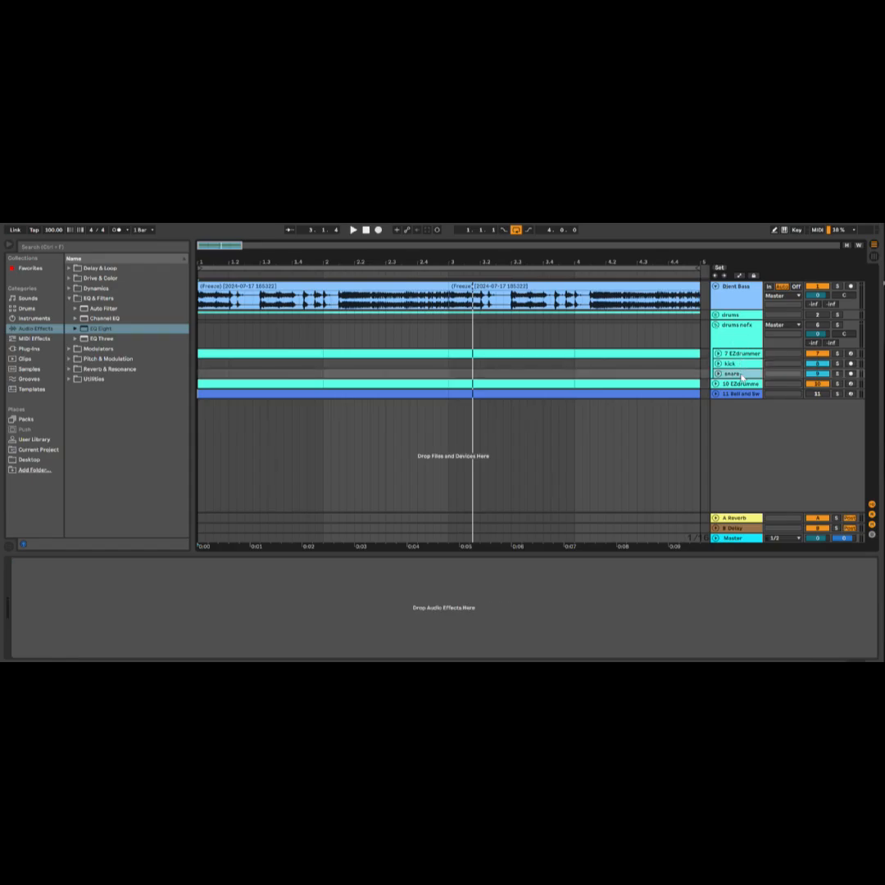
pyautogui.click(742, 355)
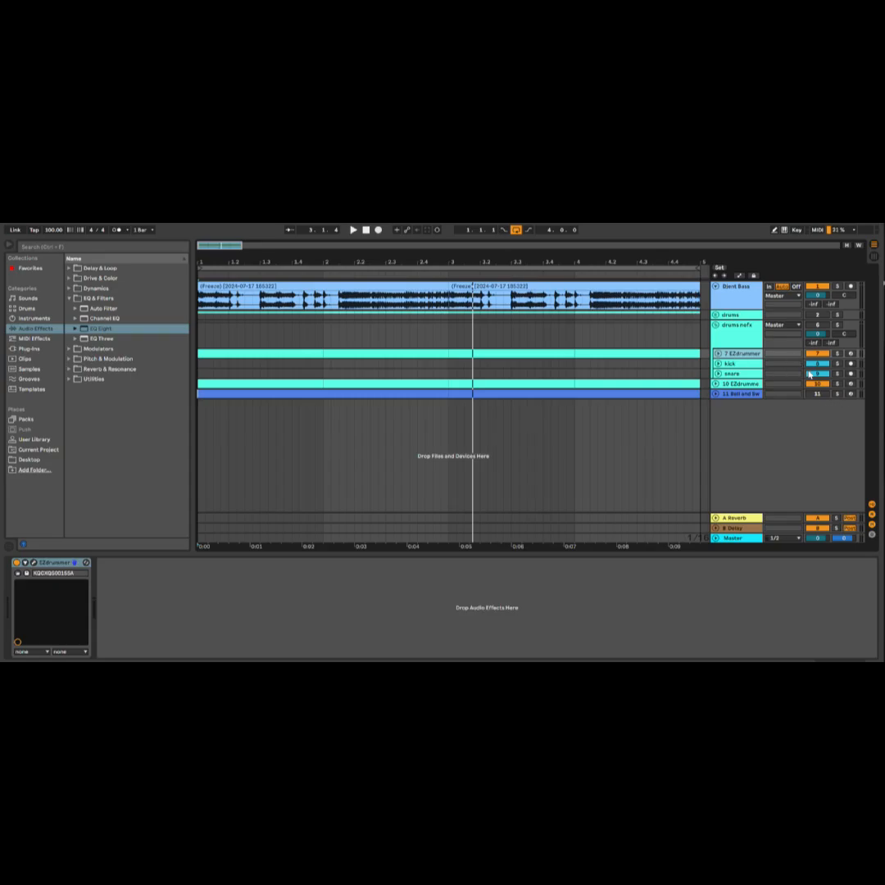
# Step: Solo the Djent Bass and kick tracks for playback, and unfold the kick track
pyautogui.press('space')
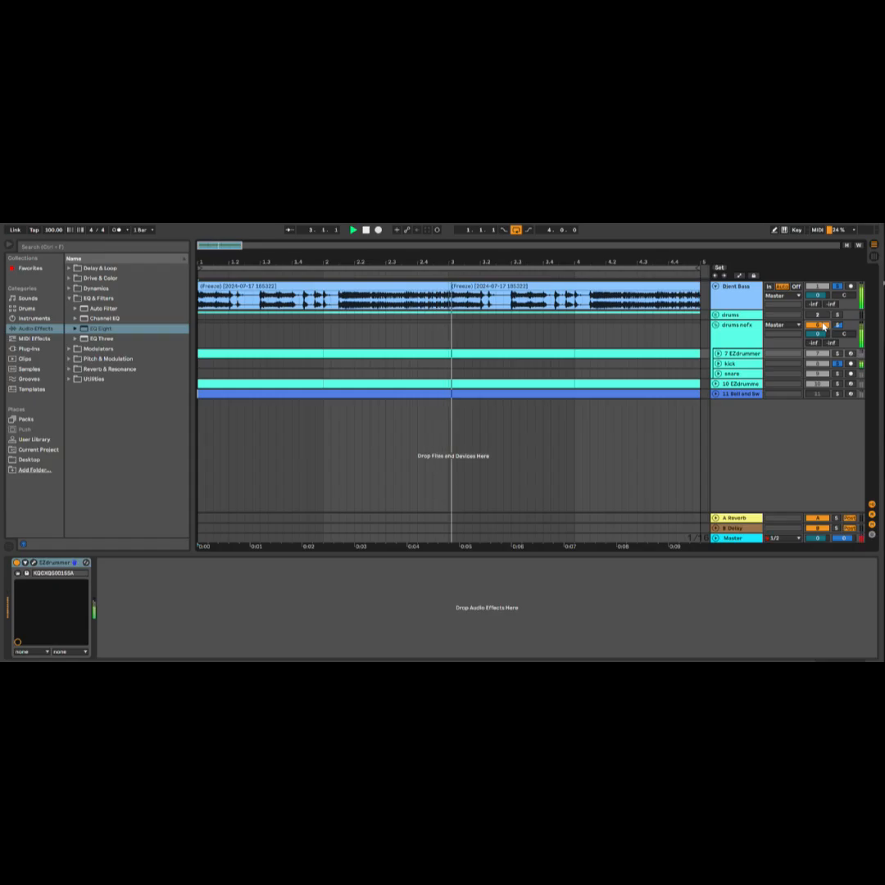
pyautogui.press('space')
pyautogui.click(718, 364)
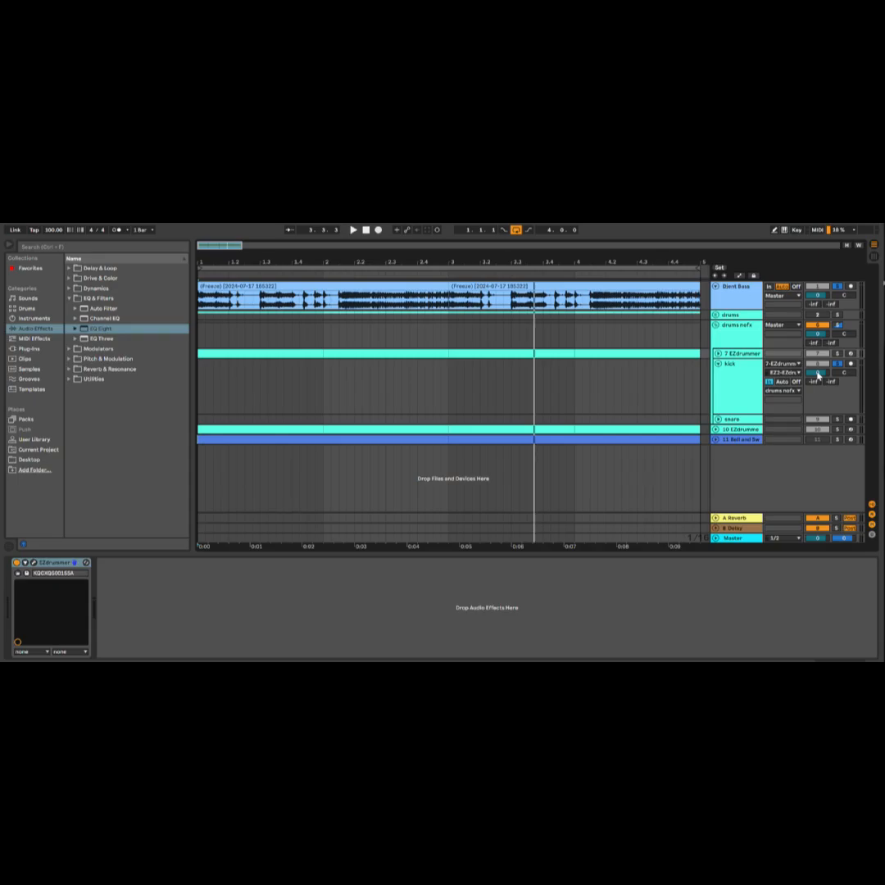
# Step: Try raising the kick track's volume during playback, and reset it to 0
pyautogui.press('space')
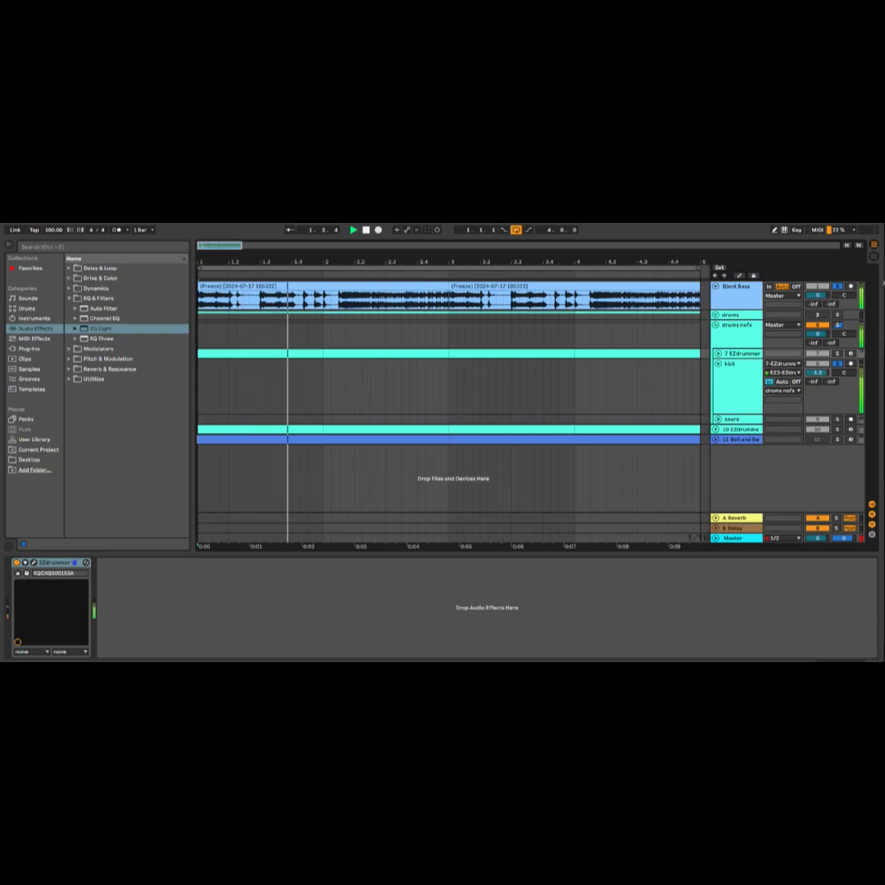
pyautogui.moveTo(817, 373)
pyautogui.mouseDown()
pyautogui.moveTo(818, 351)
pyautogui.moveTo(818, 368)
pyautogui.mouseUp()
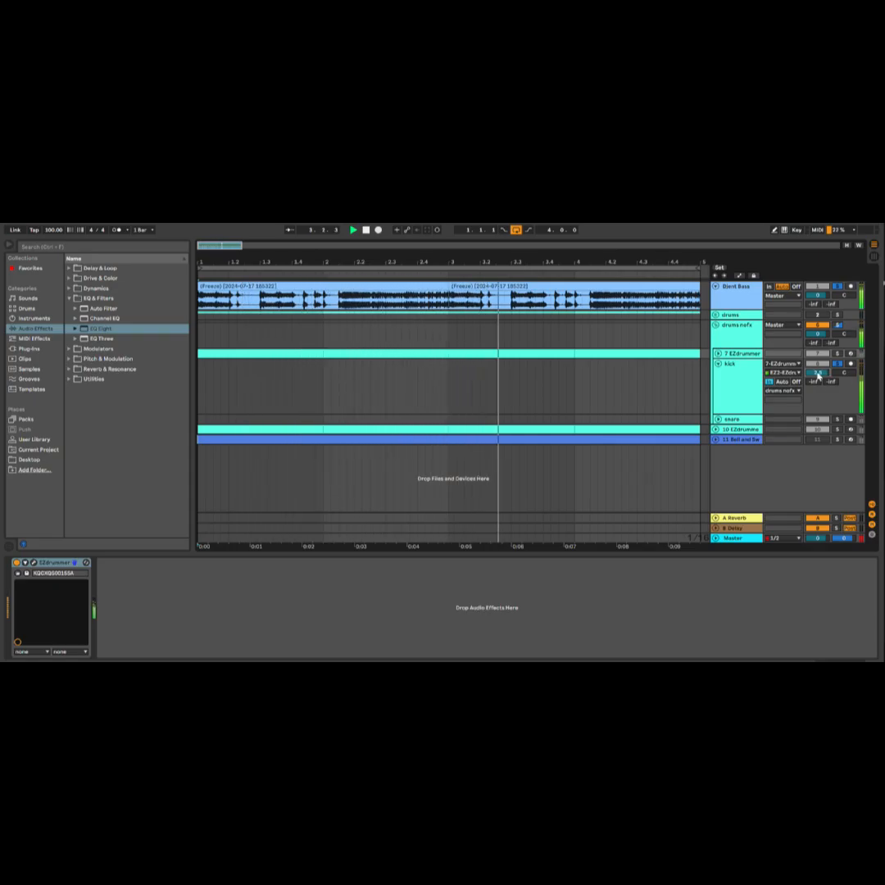
pyautogui.doubleClick(817, 374)
pyautogui.press('space')
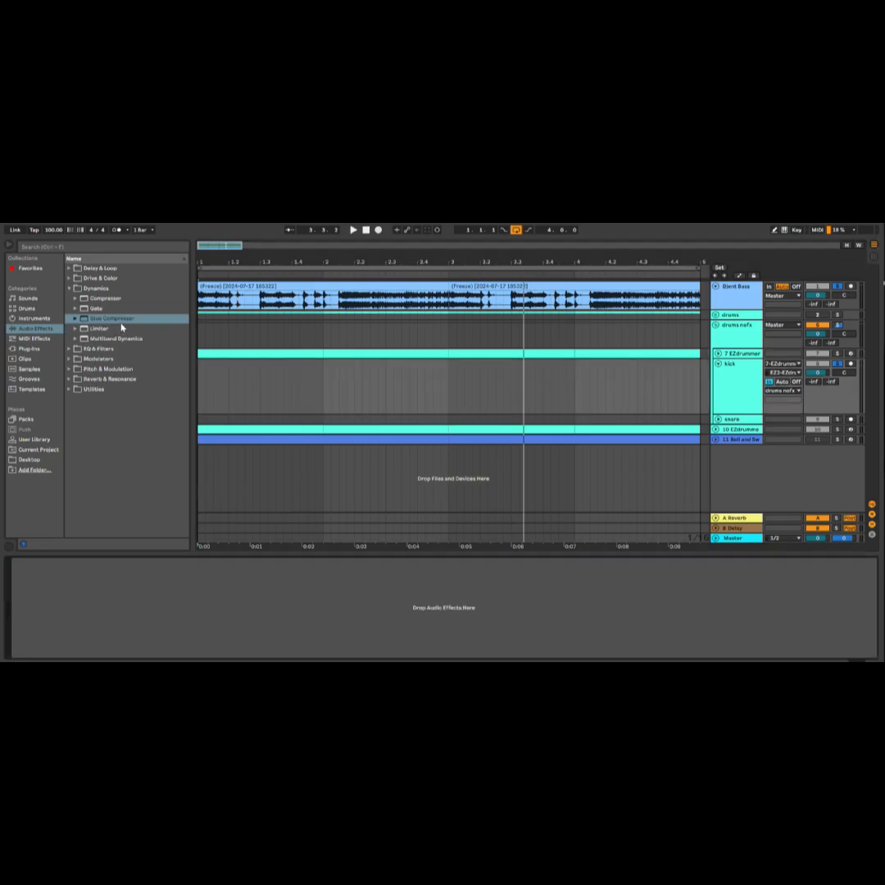
# Step: Add a Glue Compressor to the kick track with threshold -24.1 dB, makeup 13.7 dB, range 12.7 dB and soft clipping on
pyautogui.doubleClick(119, 320)
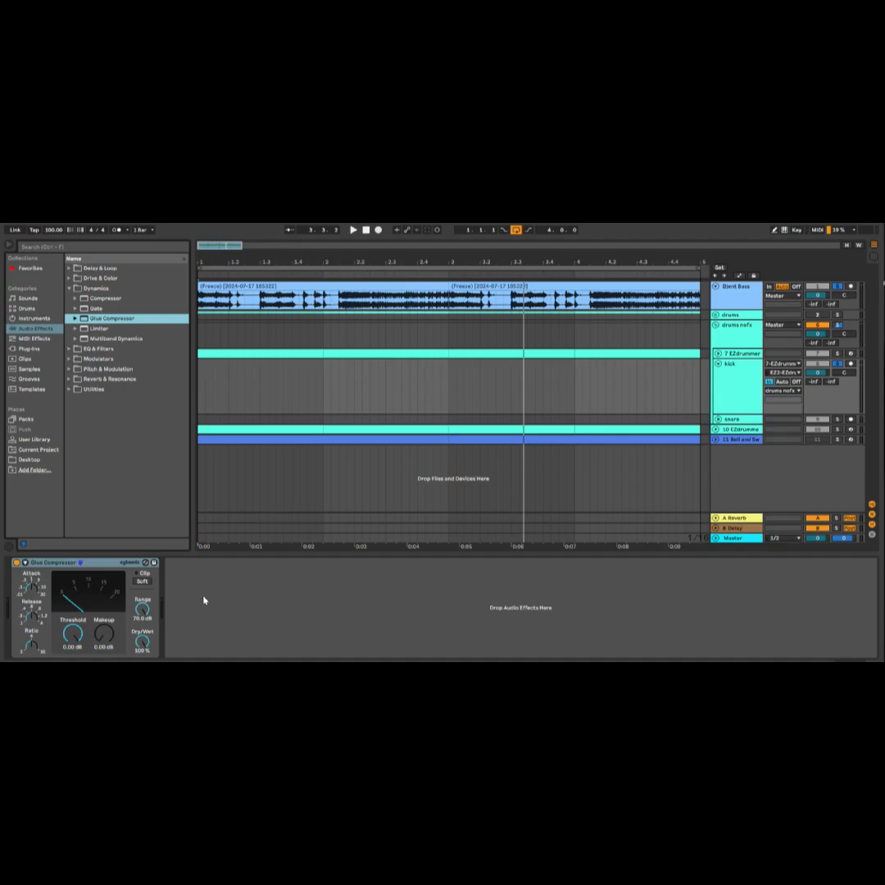
pyautogui.press('space')
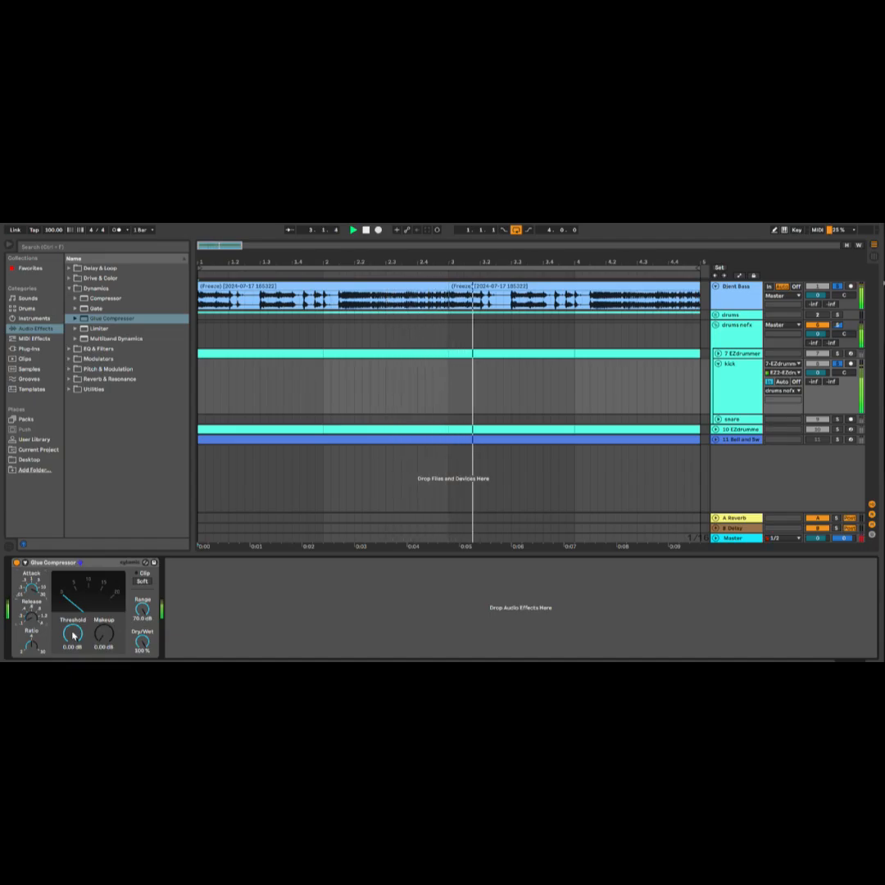
pyautogui.moveTo(73, 633); pyautogui.dragTo(105, 621)
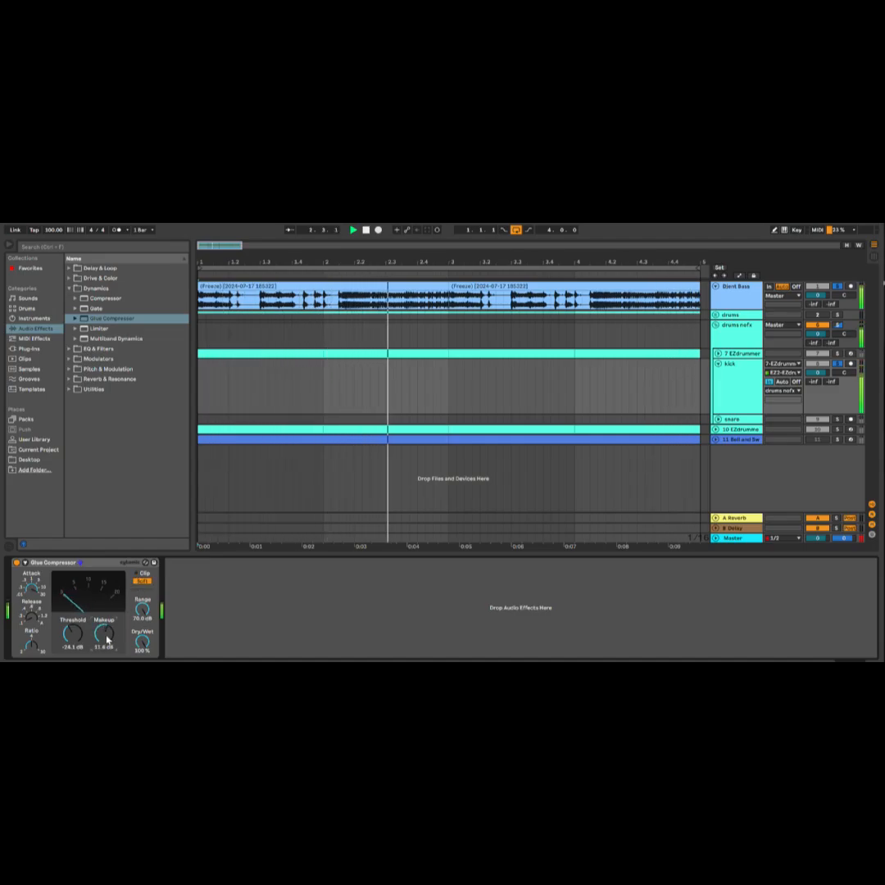
pyautogui.moveTo(105, 634); pyautogui.dragTo(143, 646)
pyautogui.press('space')
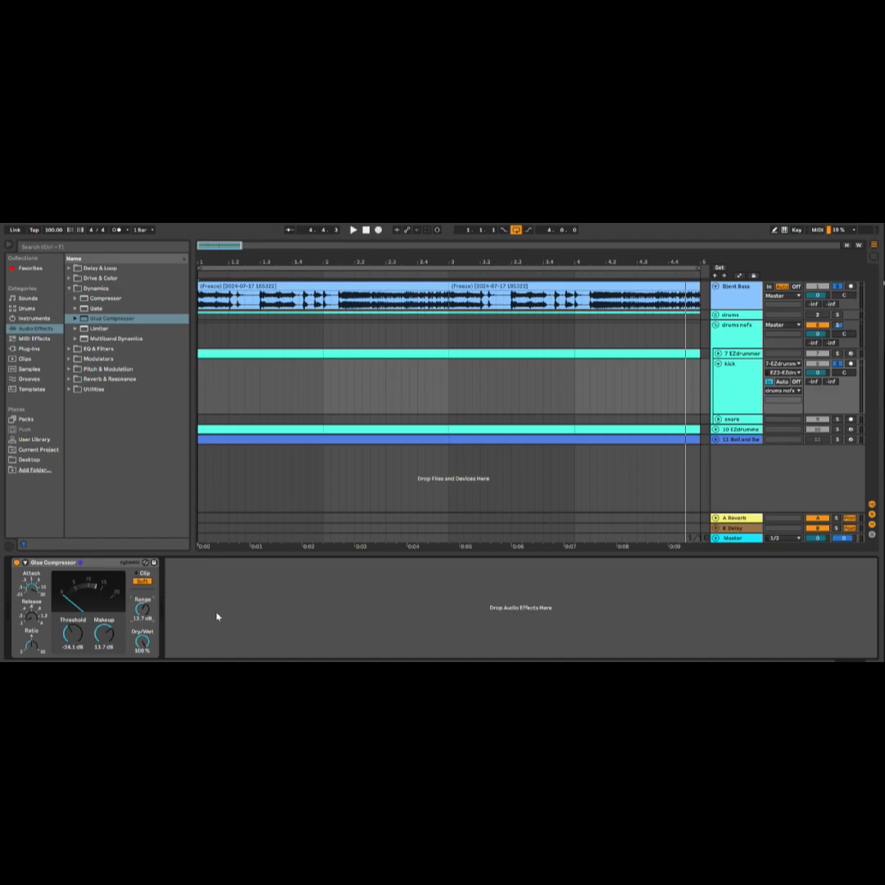
# Step: Add an EQ Eight after the Glue Compressor on the kick track
pyautogui.click(69, 289)
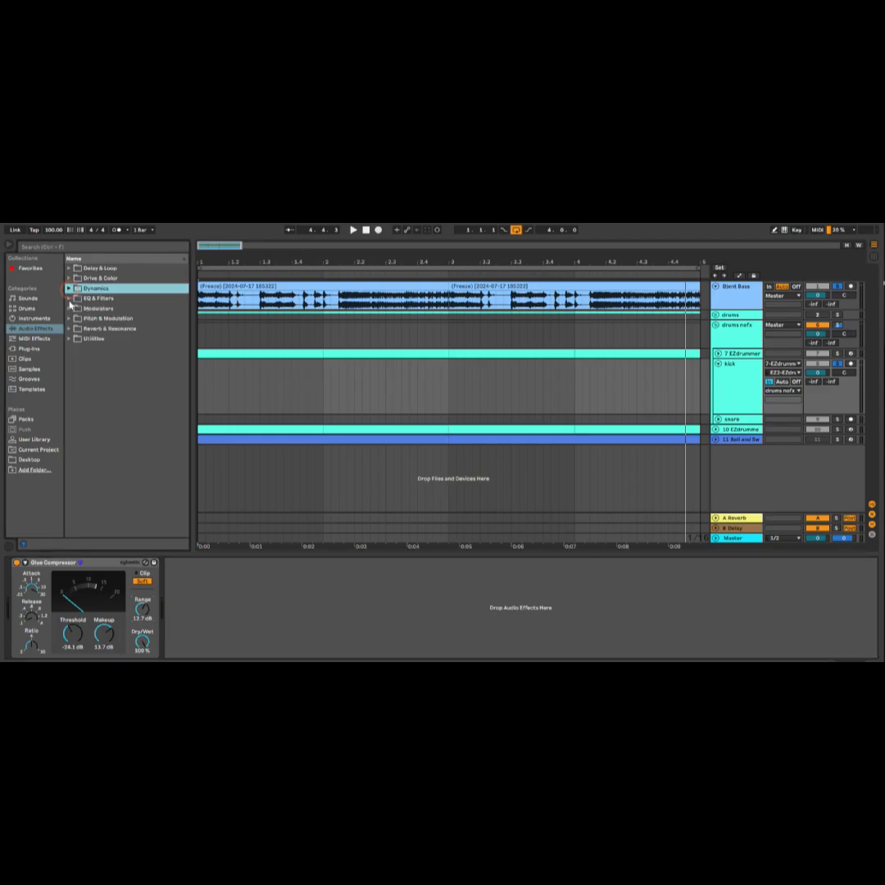
pyautogui.click(69, 298)
pyautogui.moveTo(90, 328); pyautogui.dragTo(214, 579)
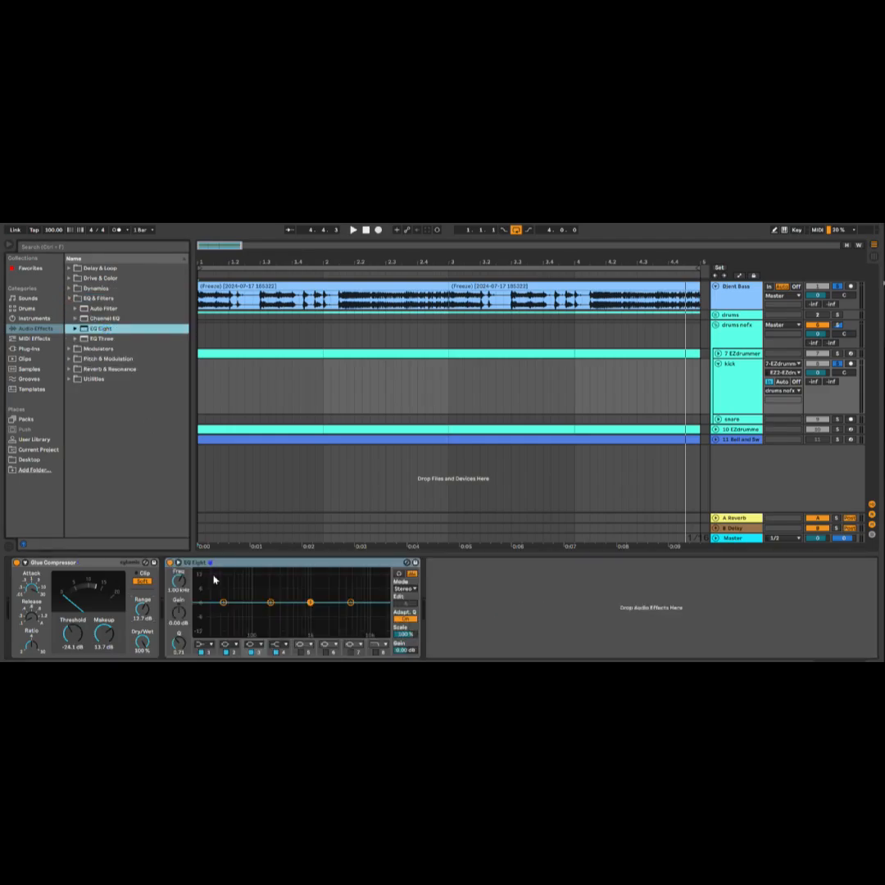
pyautogui.click(277, 566)
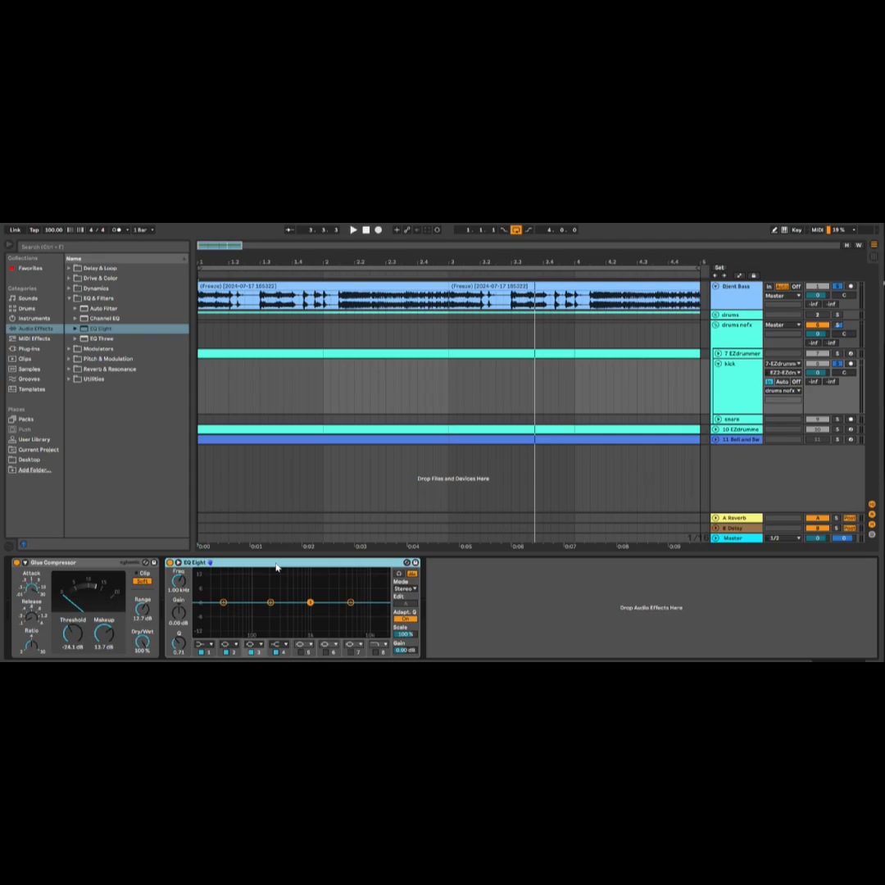
# Step: Make EQ Eight band 1 a low cut and lower its frequency to about 20 Hz
pyautogui.click(201, 647)
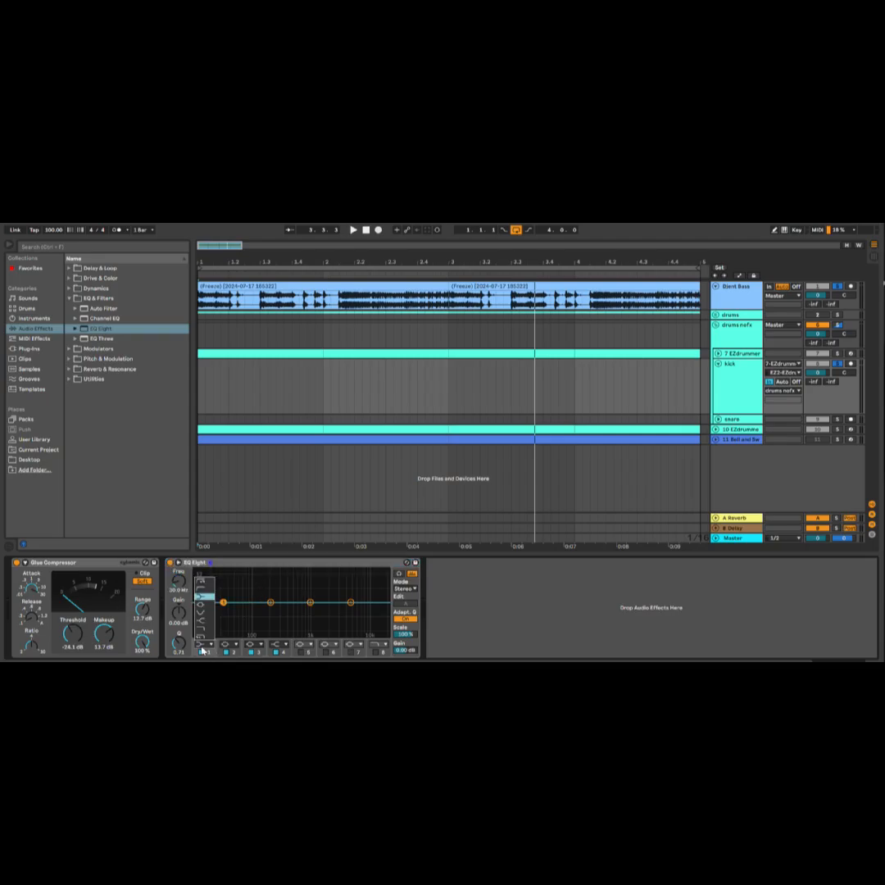
pyautogui.click(204, 600)
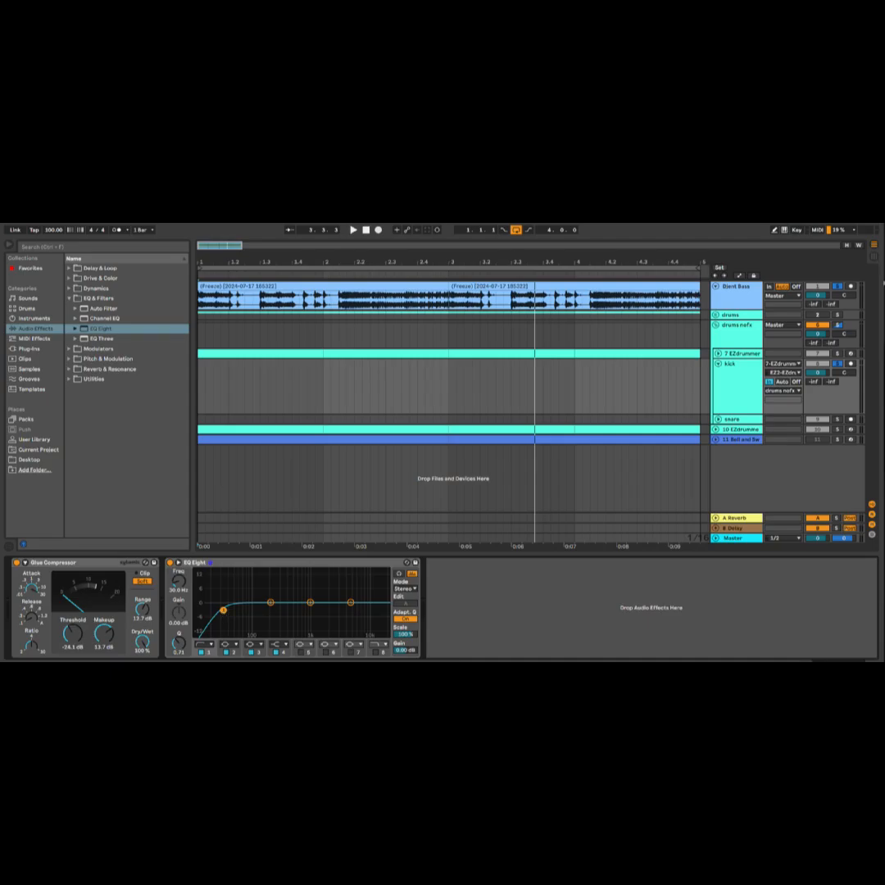
pyautogui.moveTo(223, 610); pyautogui.dragTo(214, 608)
# Step: Swap band 4 for band 6 in EQ Eight and shape band 6 into a deep cut near 2 kHz during playback
pyautogui.click(325, 653)
pyautogui.click(275, 652)
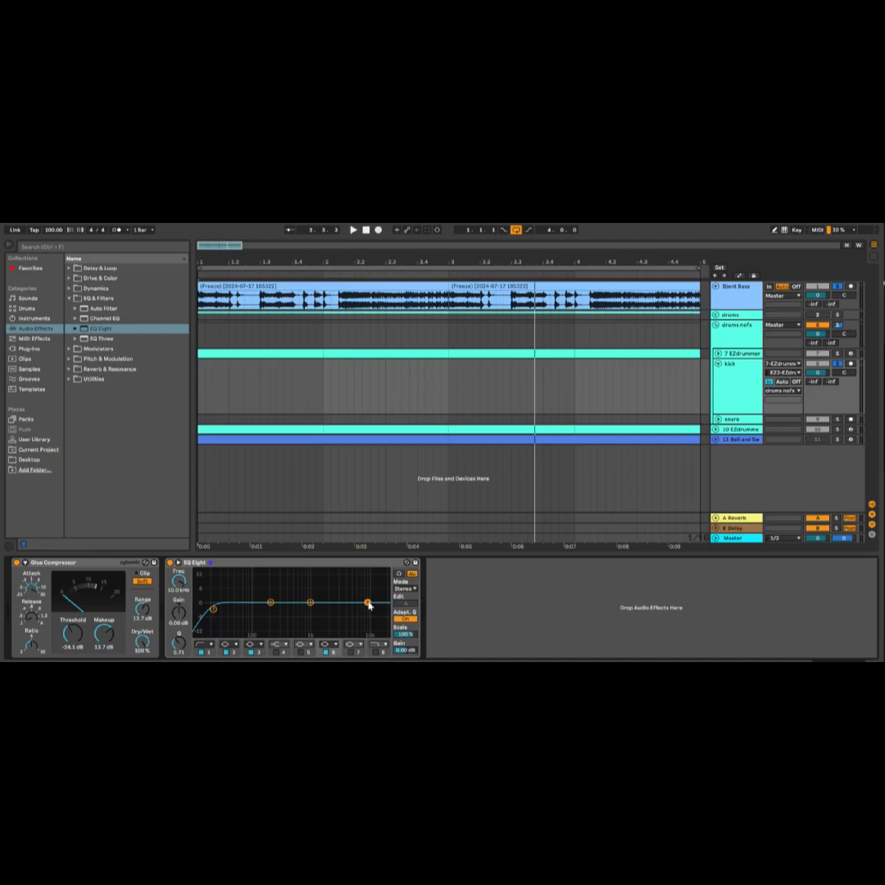
pyautogui.press('space')
pyautogui.moveTo(368, 605); pyautogui.dragTo(328, 614)
pyautogui.press('space')
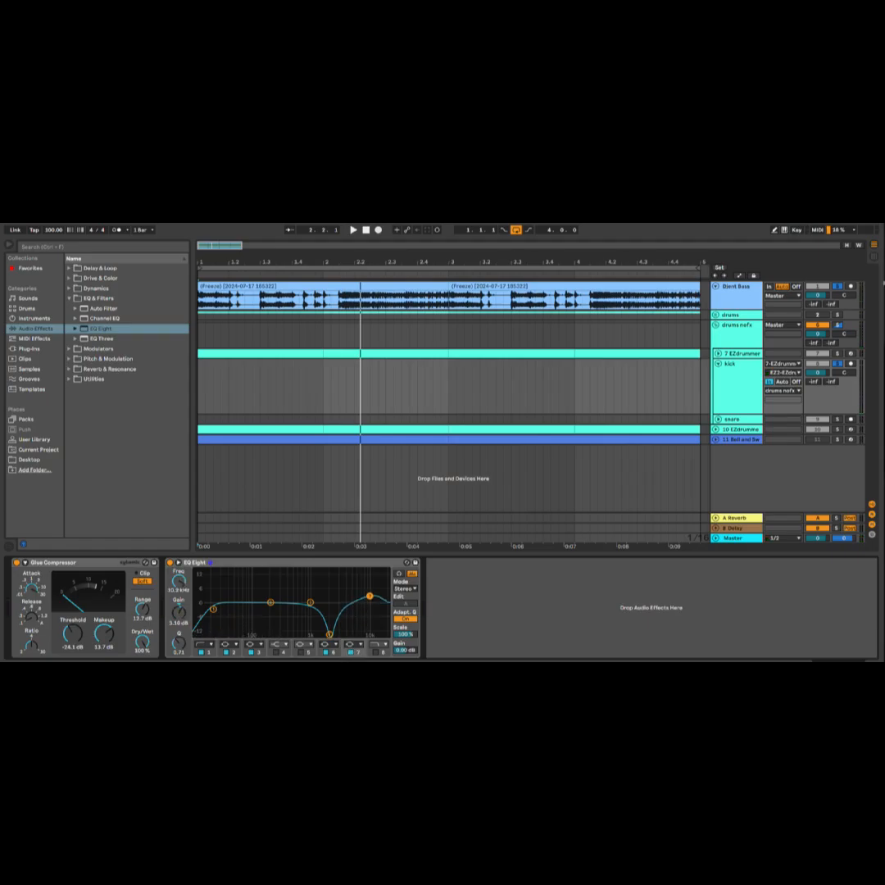
# Step: Set EQ Eight band 7 to a 3.60 dB boost at 11.9 kHz and audition the kick with the bass
pyautogui.press('space')
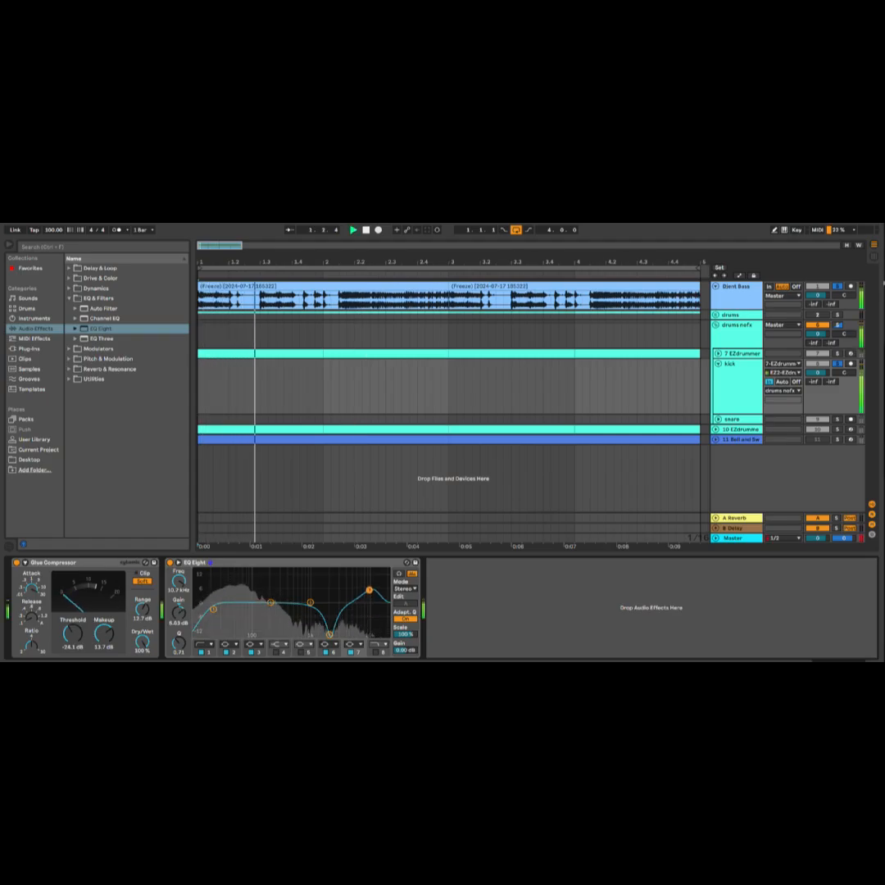
pyautogui.moveTo(370, 589)
pyautogui.mouseDown()
pyautogui.moveTo(376, 571)
pyautogui.moveTo(371, 595)
pyautogui.mouseUp()
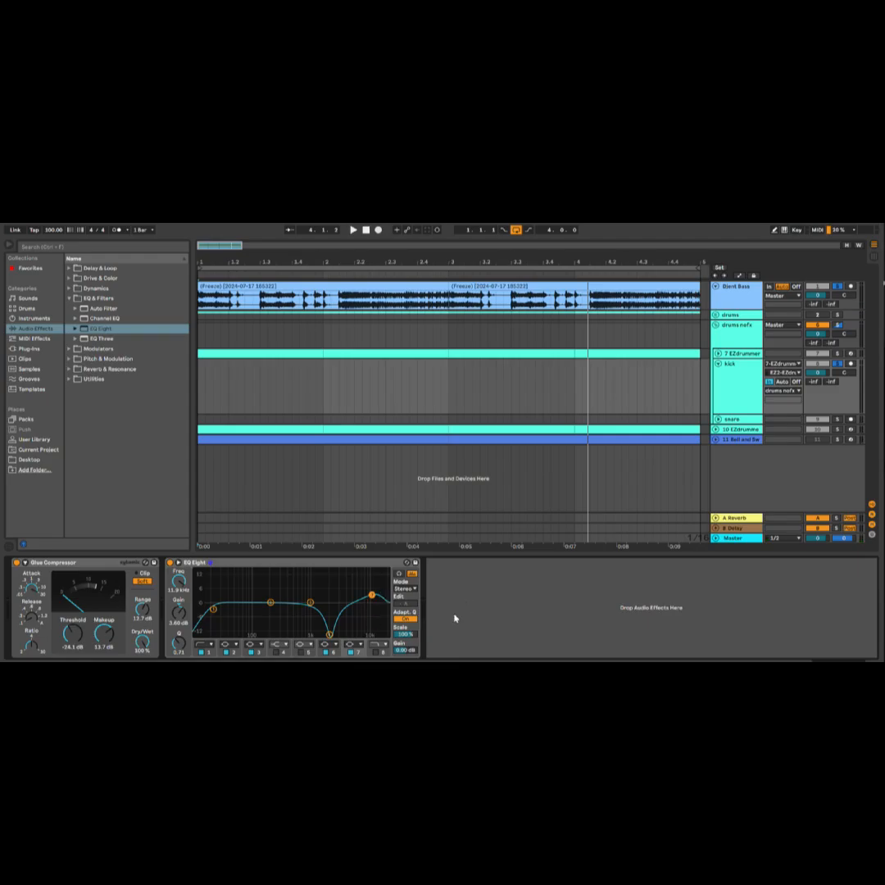
pyautogui.press('space')
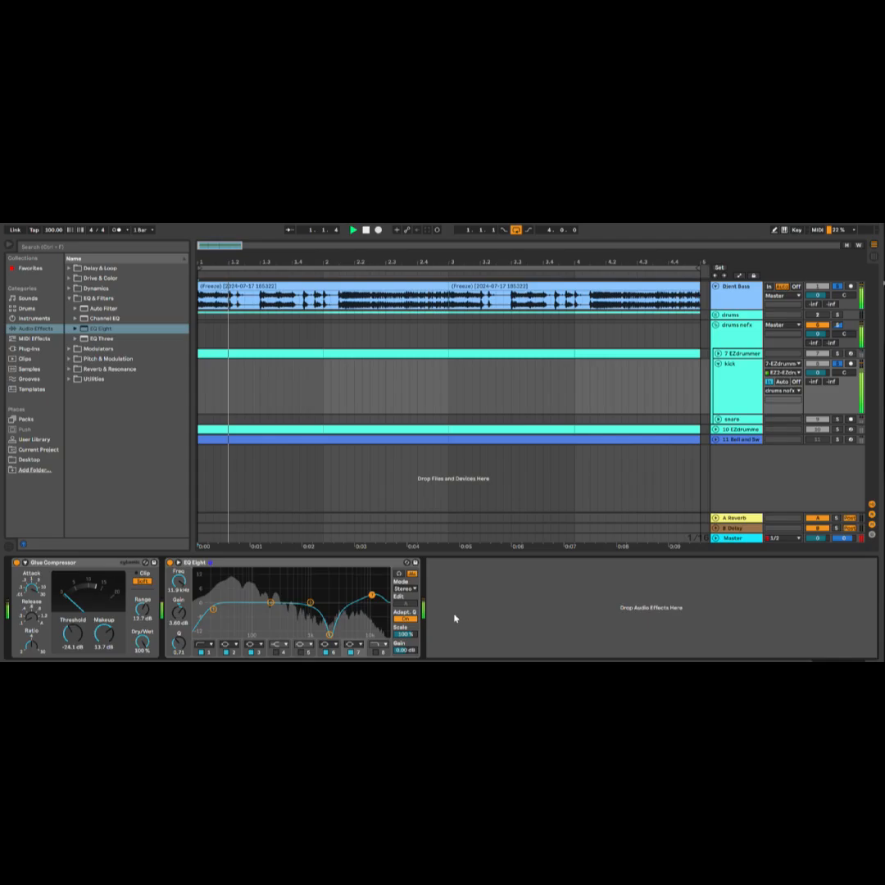
pyautogui.press('space')
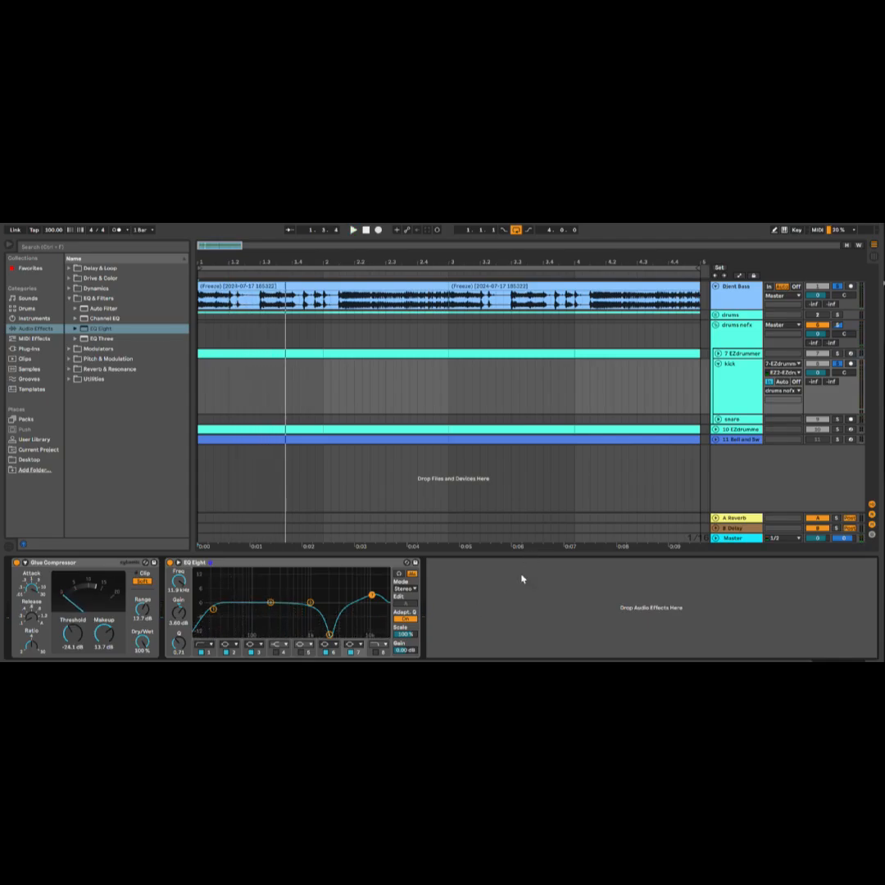
# Step: Unsolo the tracks, add a Glue Compressor to the snare track and play back the full mix
pyautogui.press('space')
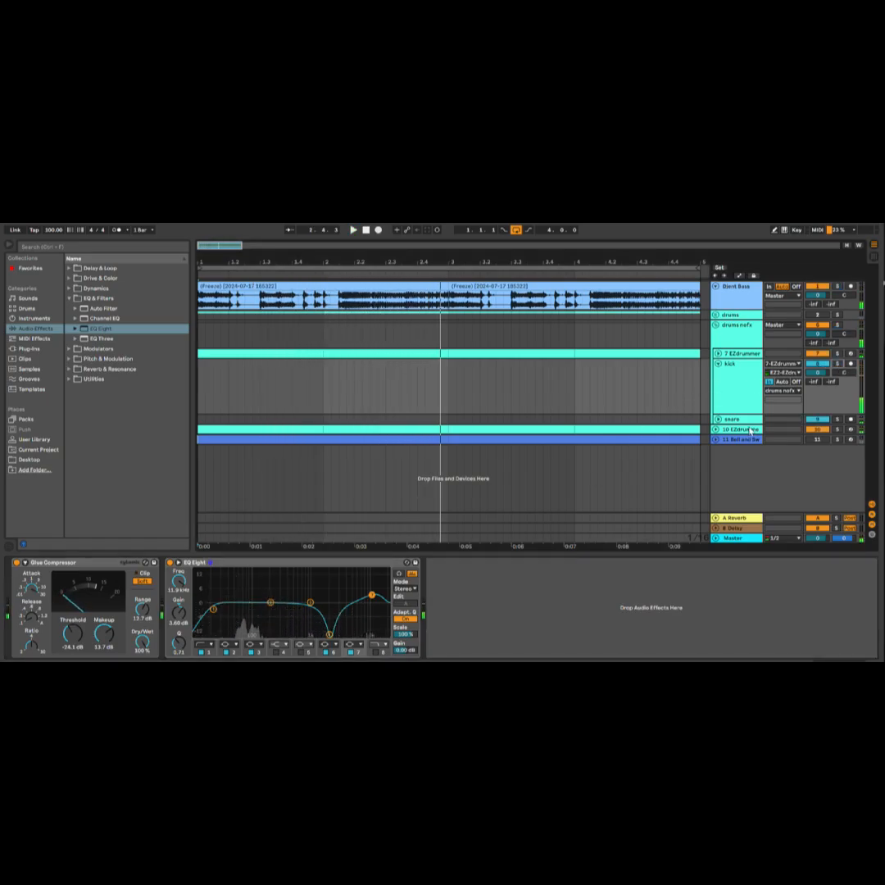
pyautogui.click(693, 417)
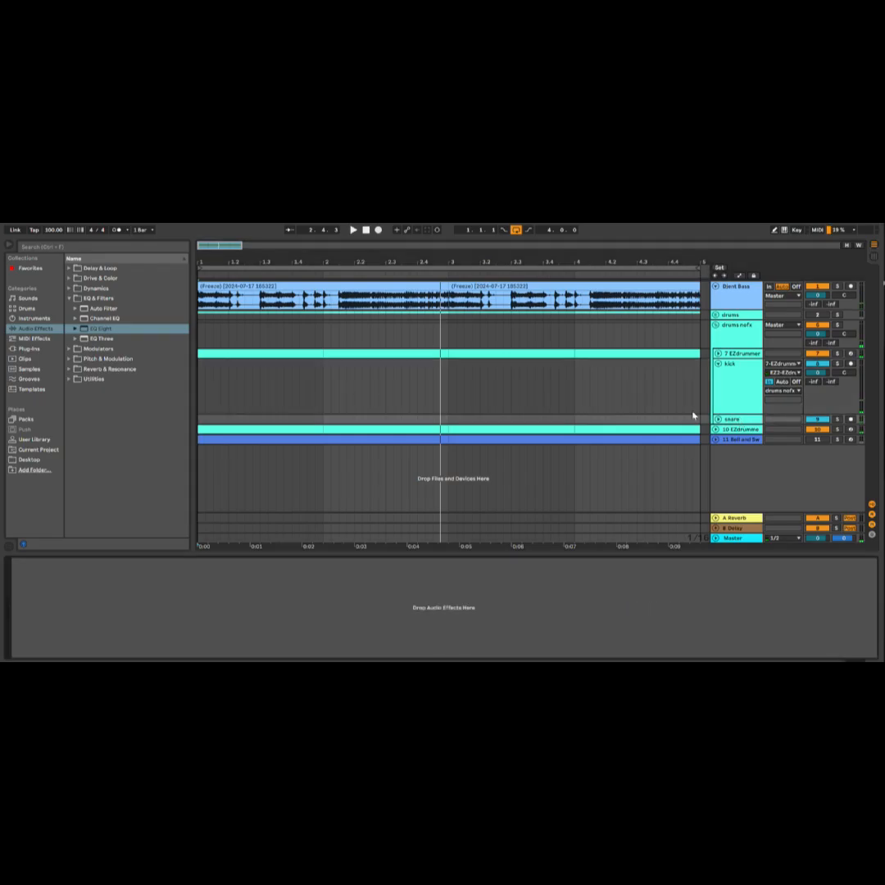
pyautogui.click(69, 299)
pyautogui.click(69, 289)
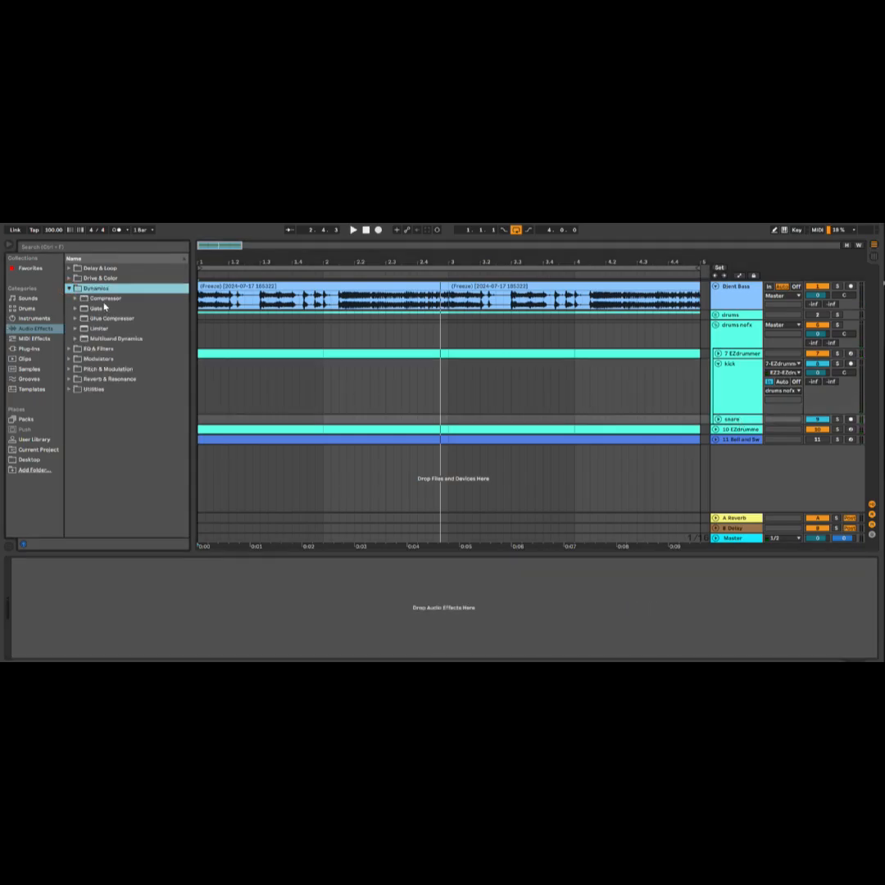
pyautogui.doubleClick(104, 319)
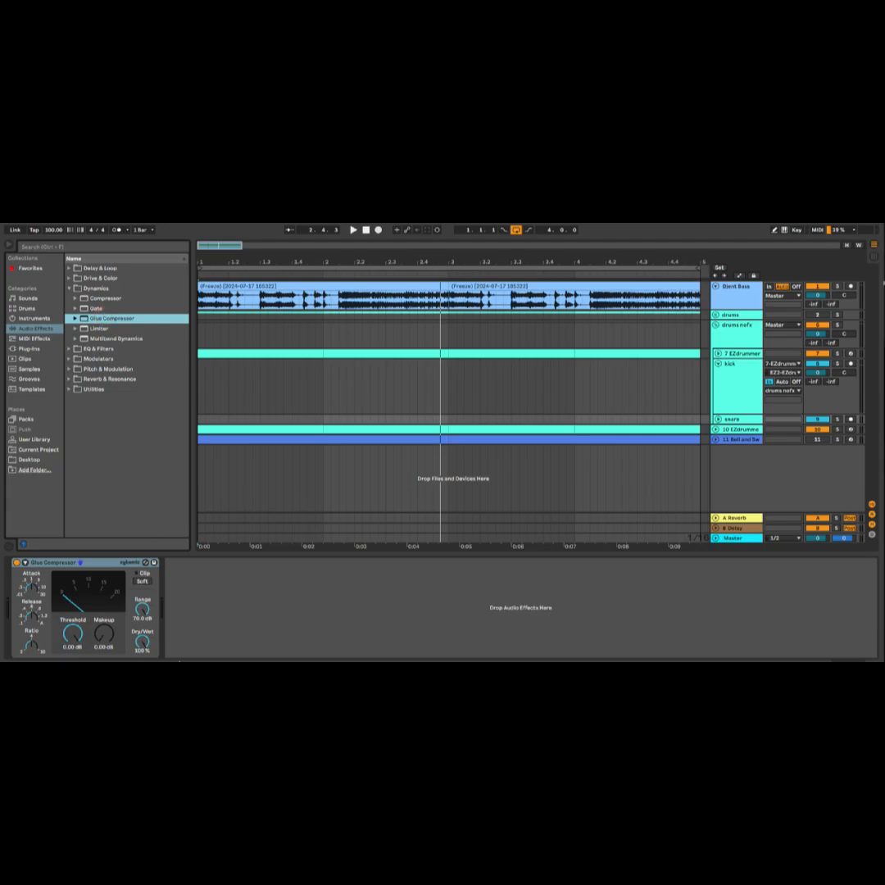
pyautogui.press('space')
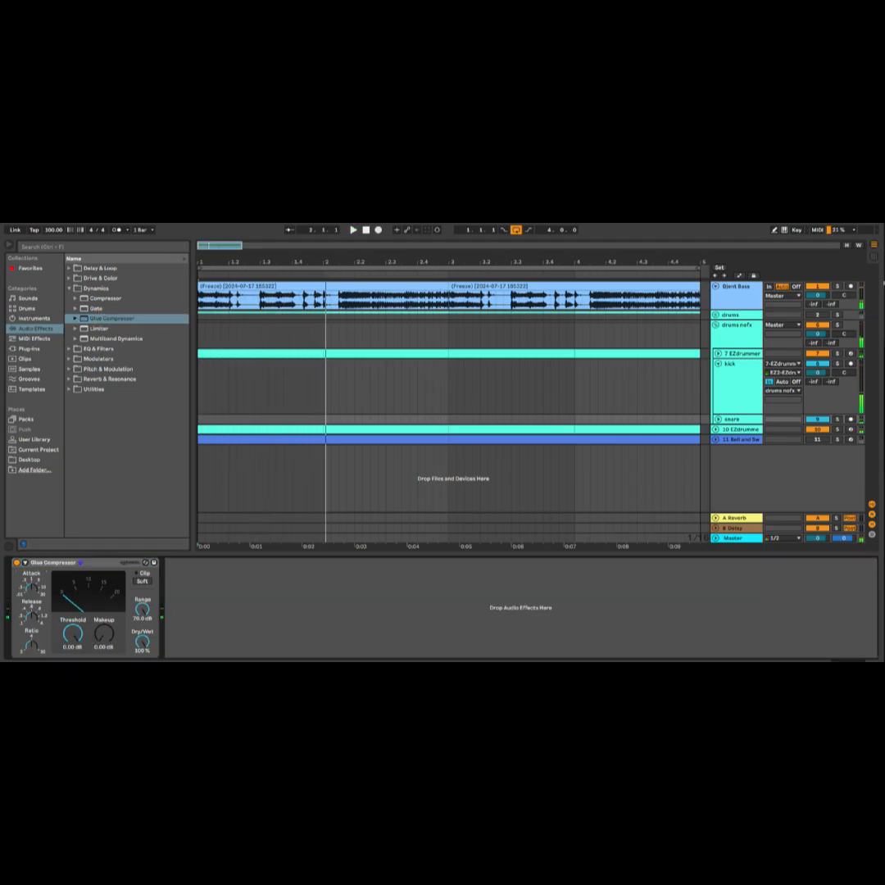
# Step: Audition the snare and set its Glue Compressor to a -40.0 dB threshold and 20.0 dB makeup gain
pyautogui.press('space')
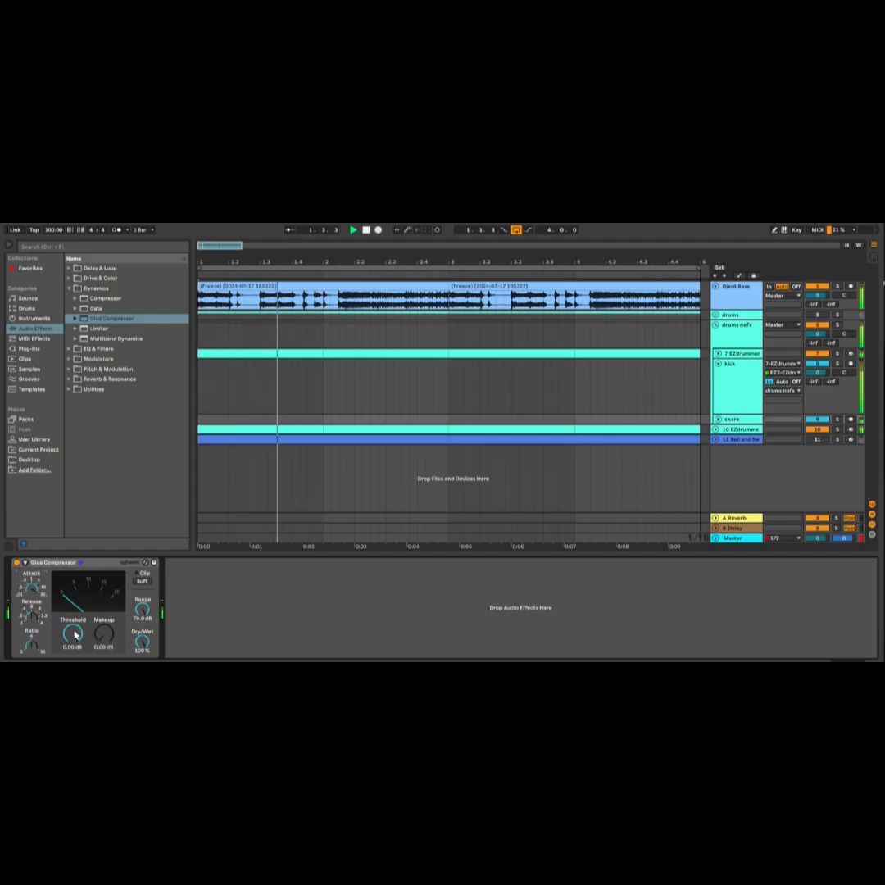
pyautogui.press('space')
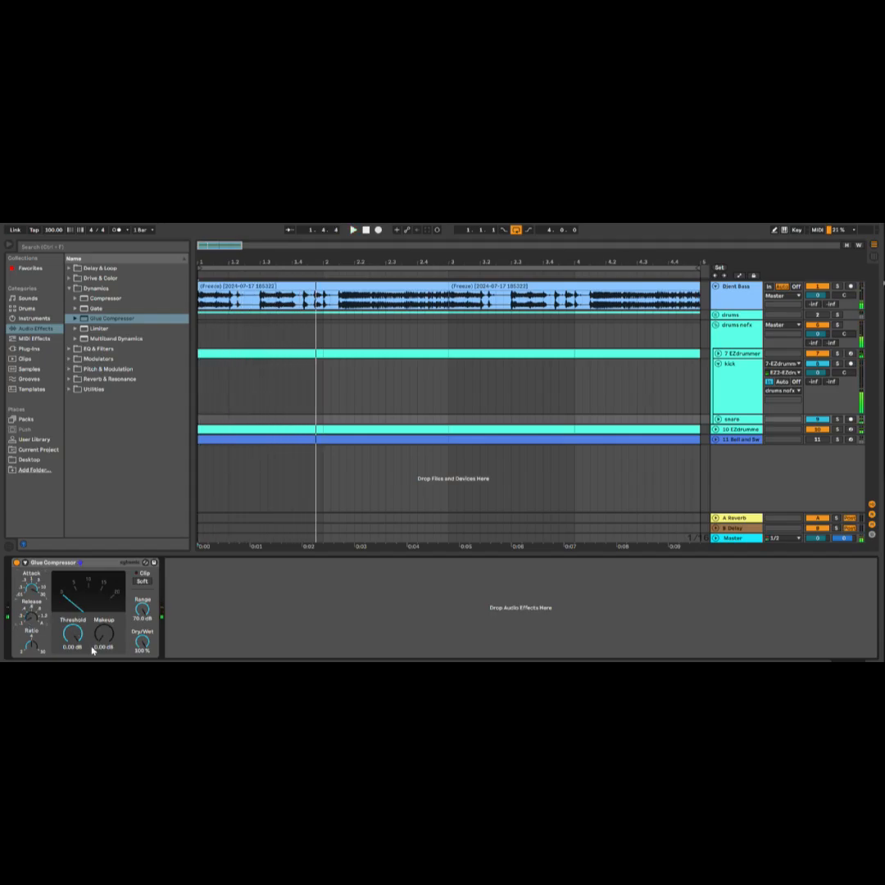
pyautogui.press('space')
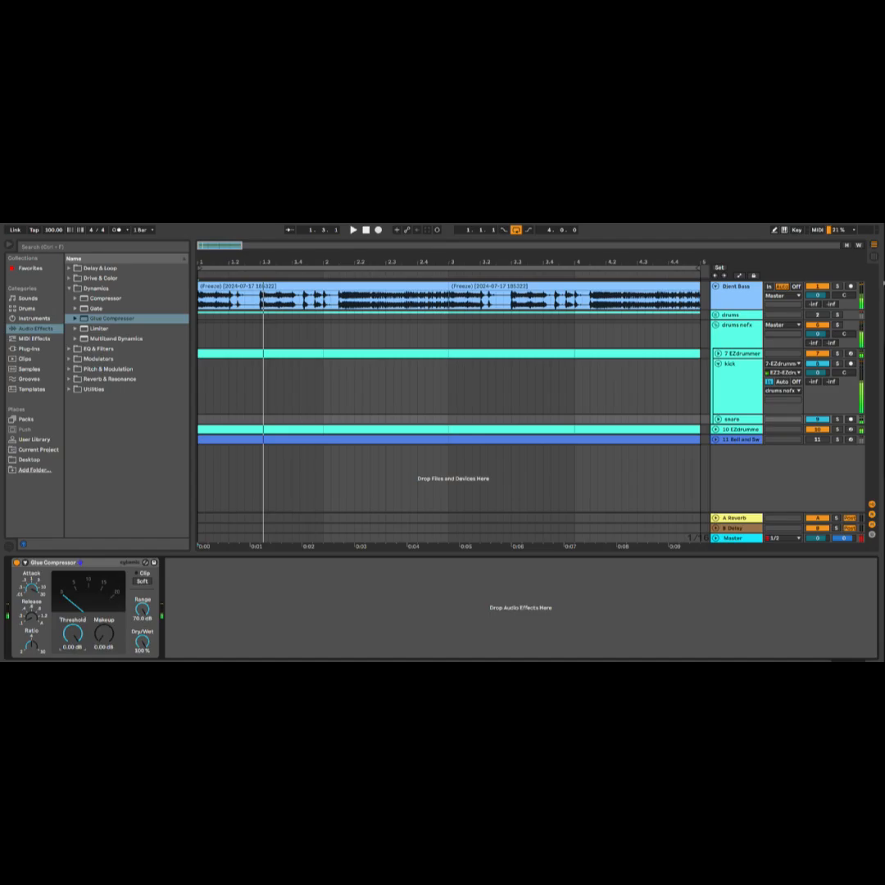
pyautogui.moveTo(73, 632); pyautogui.dragTo(73, 637)
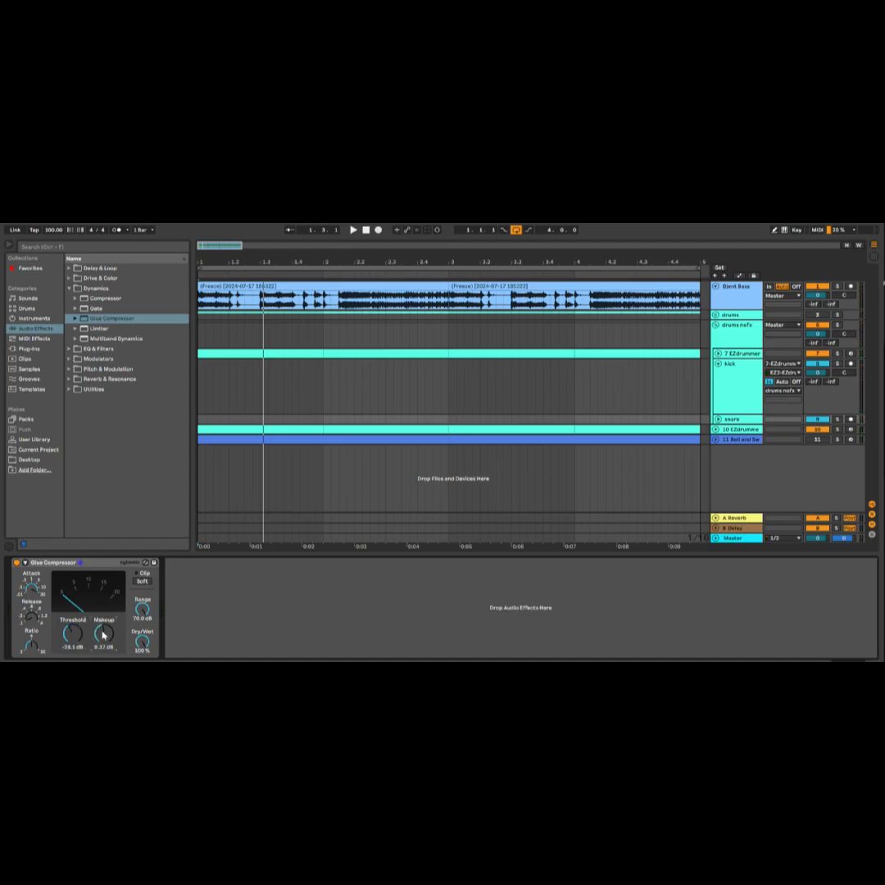
pyautogui.moveTo(103, 635); pyautogui.dragTo(103, 616)
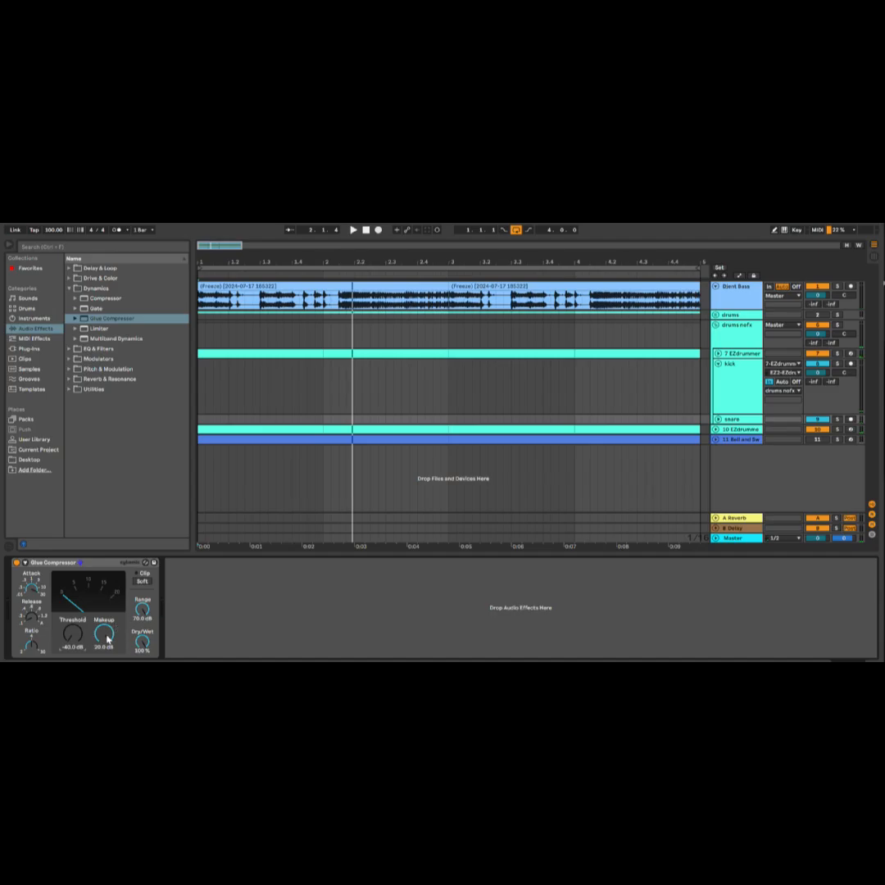
pyautogui.press('space')
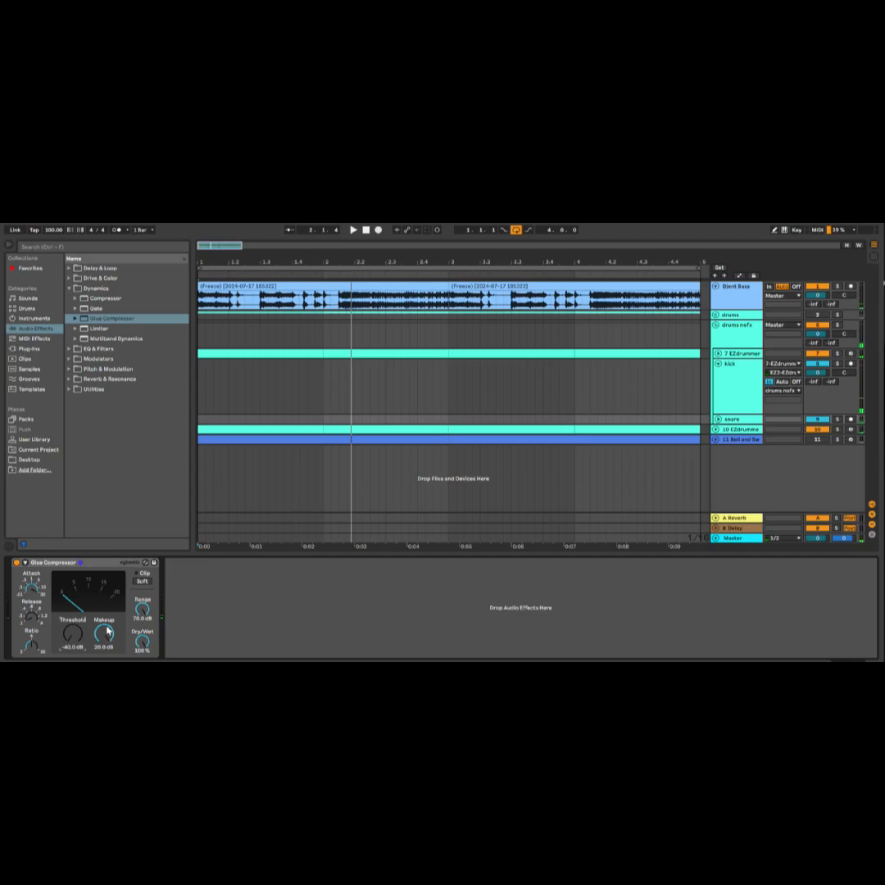
# Step: Enable soft clipping on the snare's Glue Compressor and reduce makeup gain to 12.9 dB during playback
pyautogui.click(143, 582)
pyautogui.press('space')
pyautogui.moveTo(103, 634); pyautogui.dragTo(103, 656)
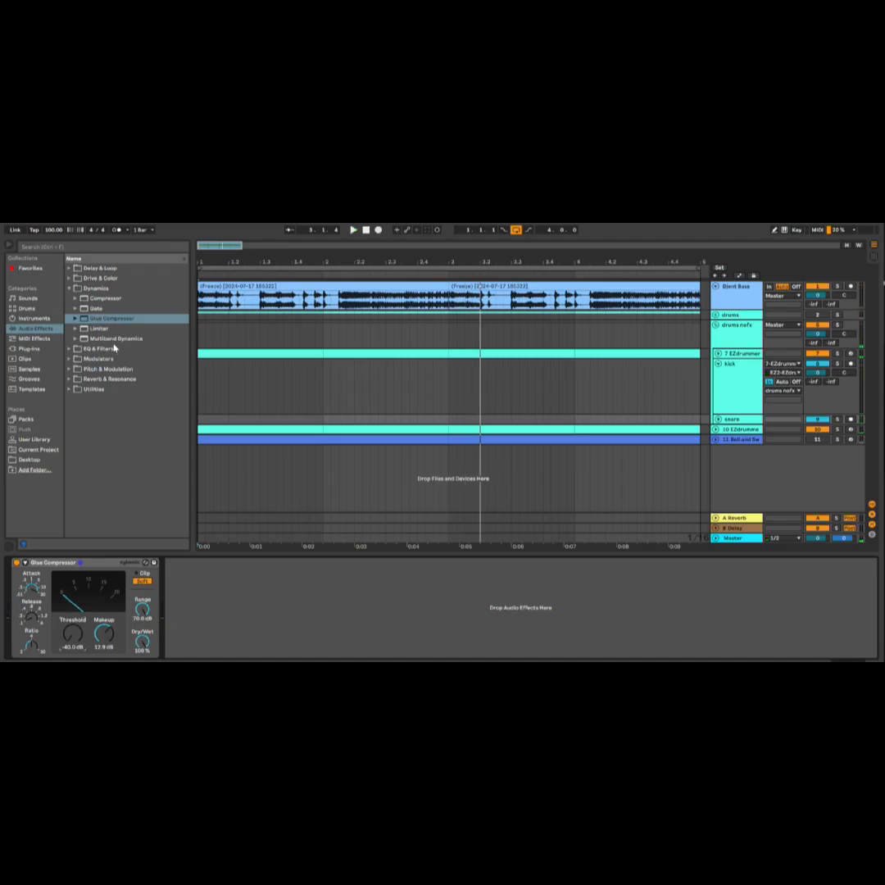
# Step: Compare the snare with the Glue Compressor bypassed and re-enabled during playback
pyautogui.click(17, 562)
pyautogui.press('space')
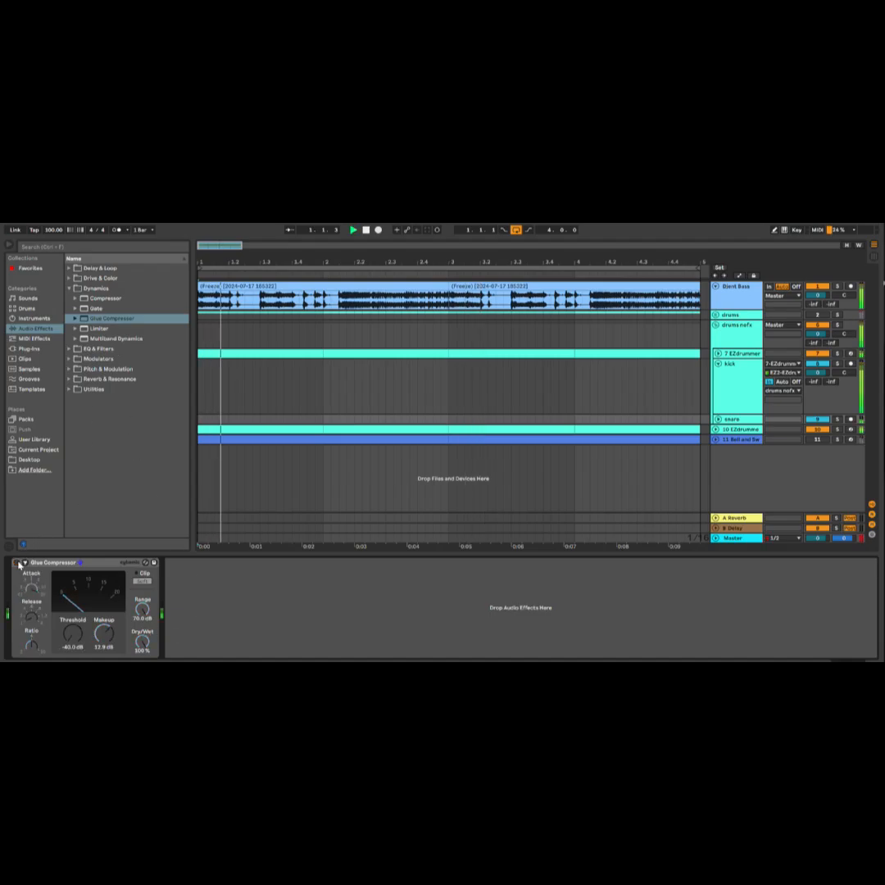
pyautogui.click(16, 563)
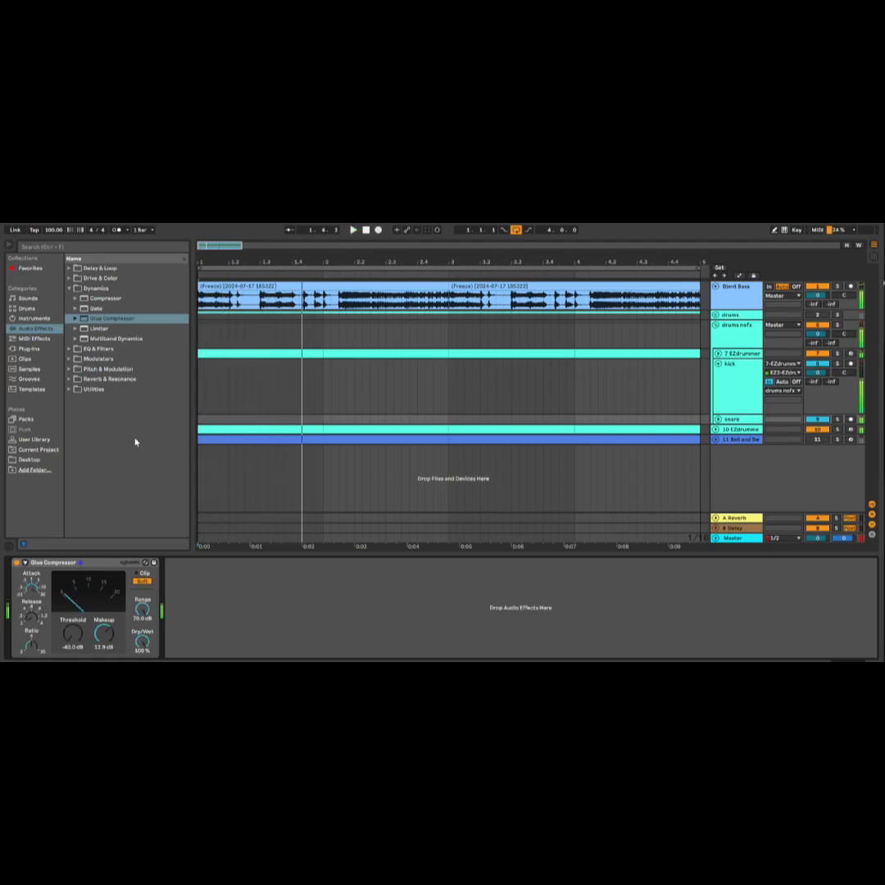
# Step: Add an EQ Eight after the snare's Glue Compressor and swap band 4 for band 5
pyautogui.click(69, 350)
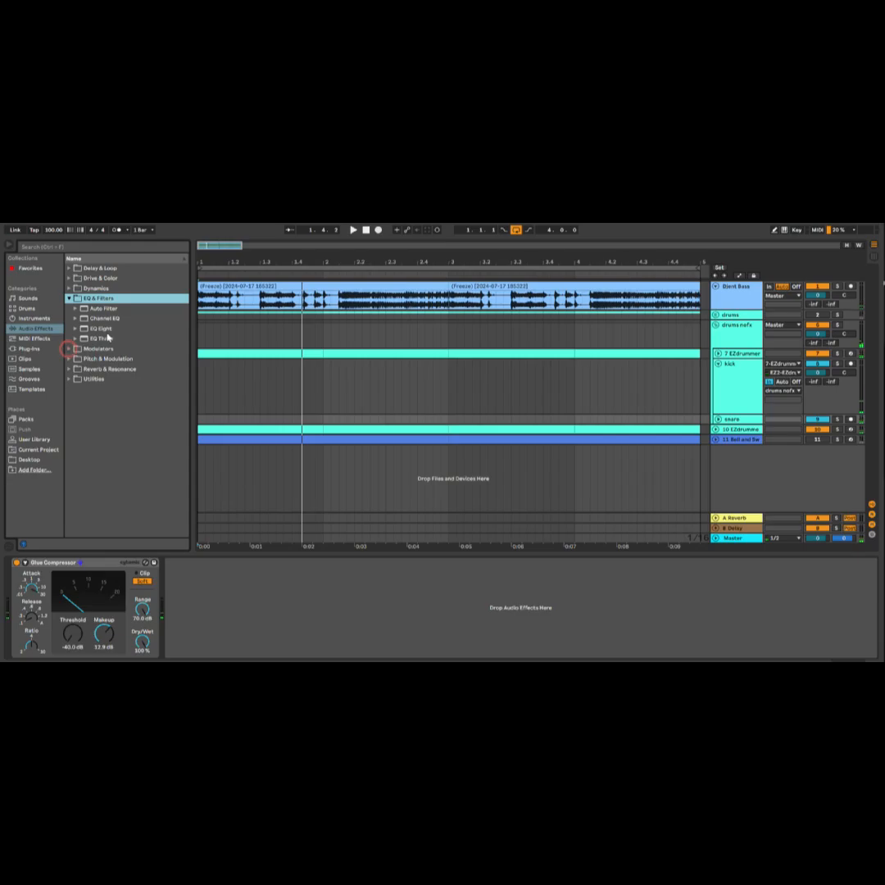
pyautogui.doubleClick(103, 328)
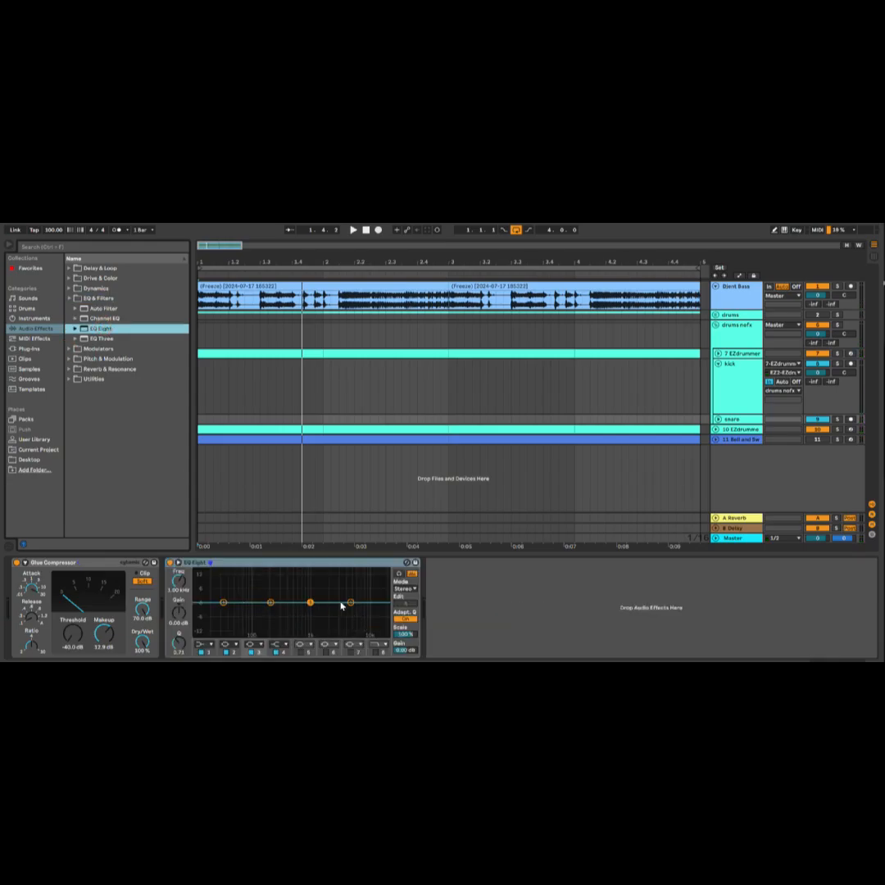
pyautogui.click(277, 653)
pyautogui.click(302, 654)
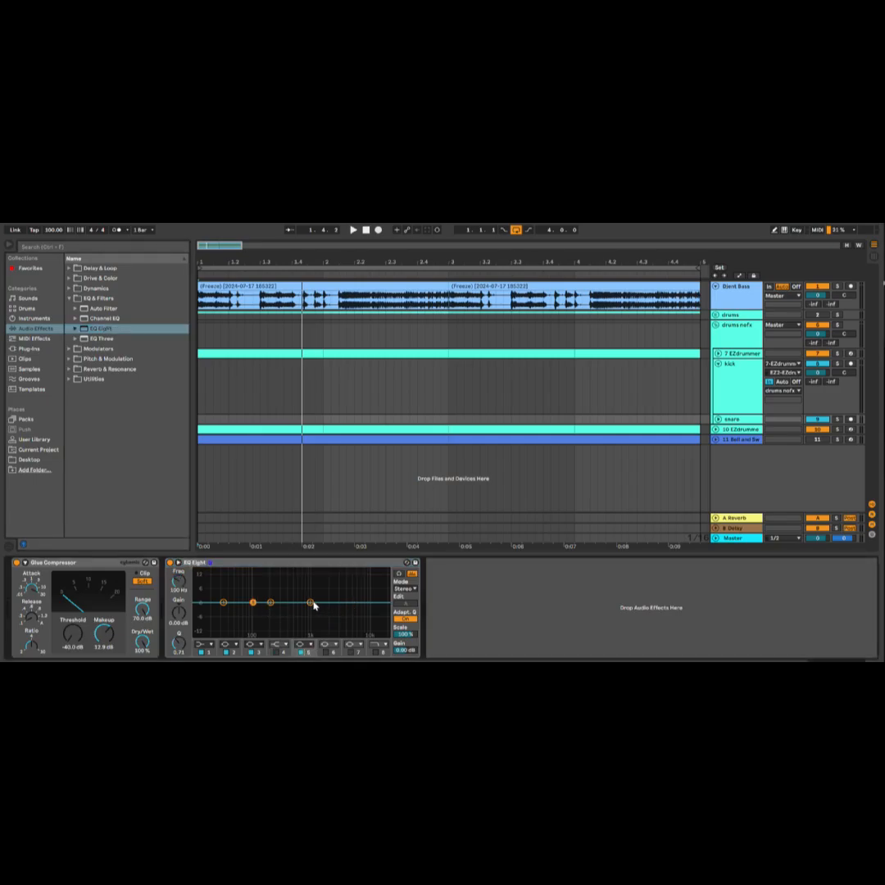
pyautogui.click(350, 653)
pyautogui.press('space')
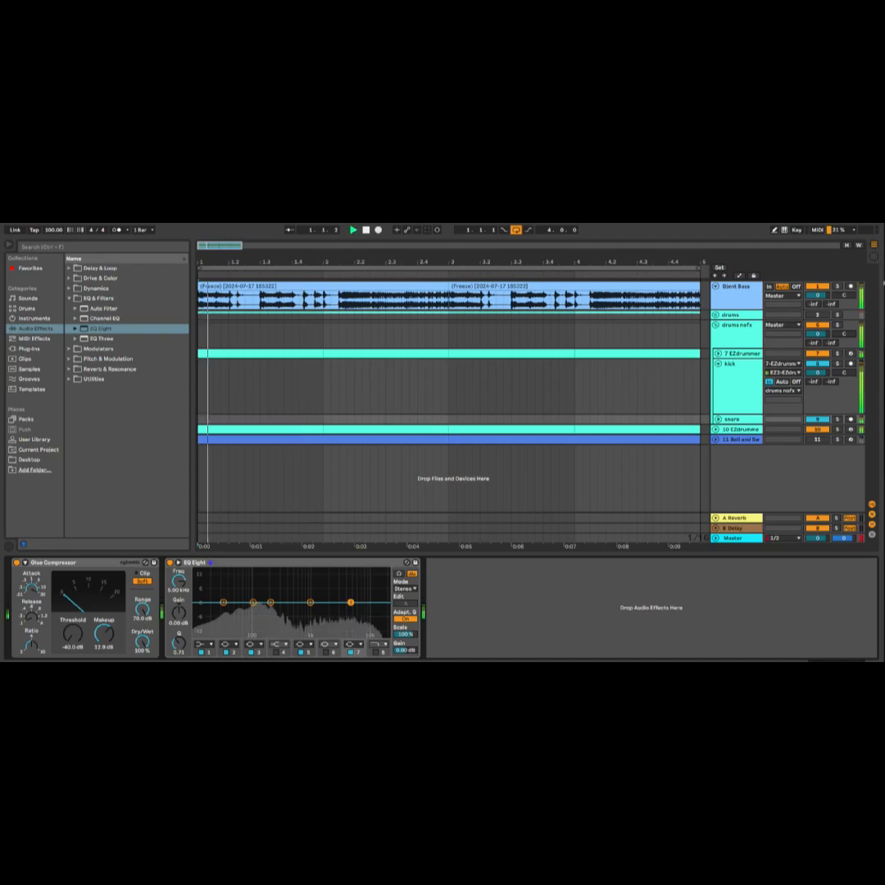
pyautogui.moveTo(352, 603)
pyautogui.mouseDown()
pyautogui.moveTo(356, 580)
pyautogui.moveTo(367, 603)
pyautogui.mouseUp()
pyautogui.press('space')
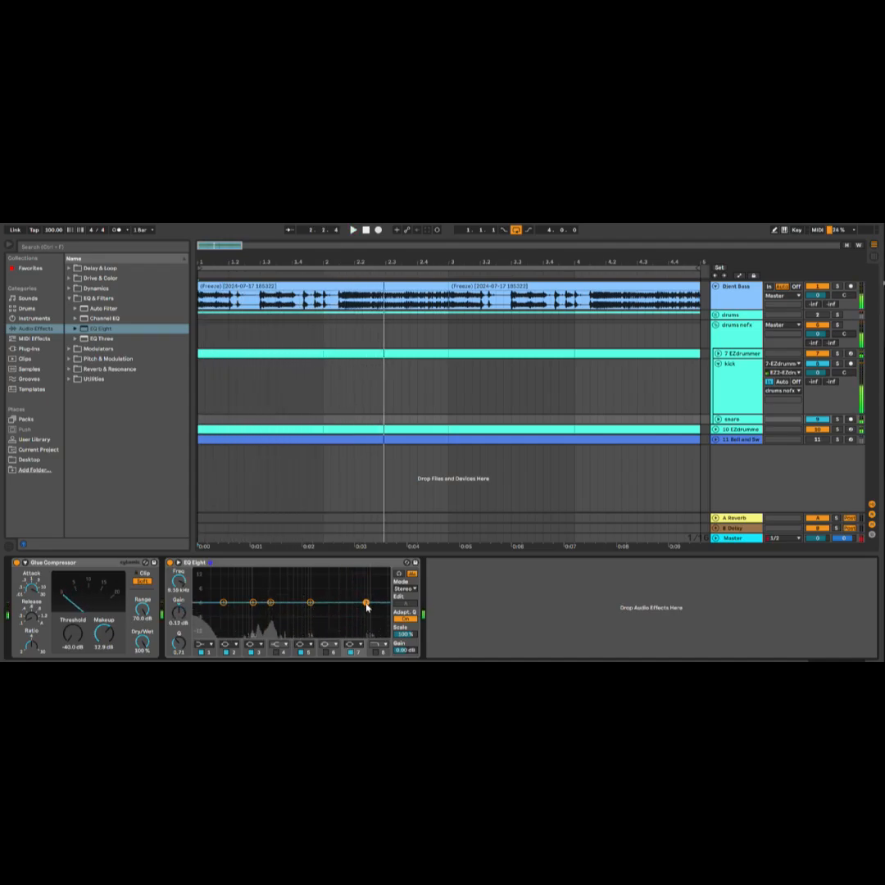
pyautogui.click(359, 647)
pyautogui.click(377, 652)
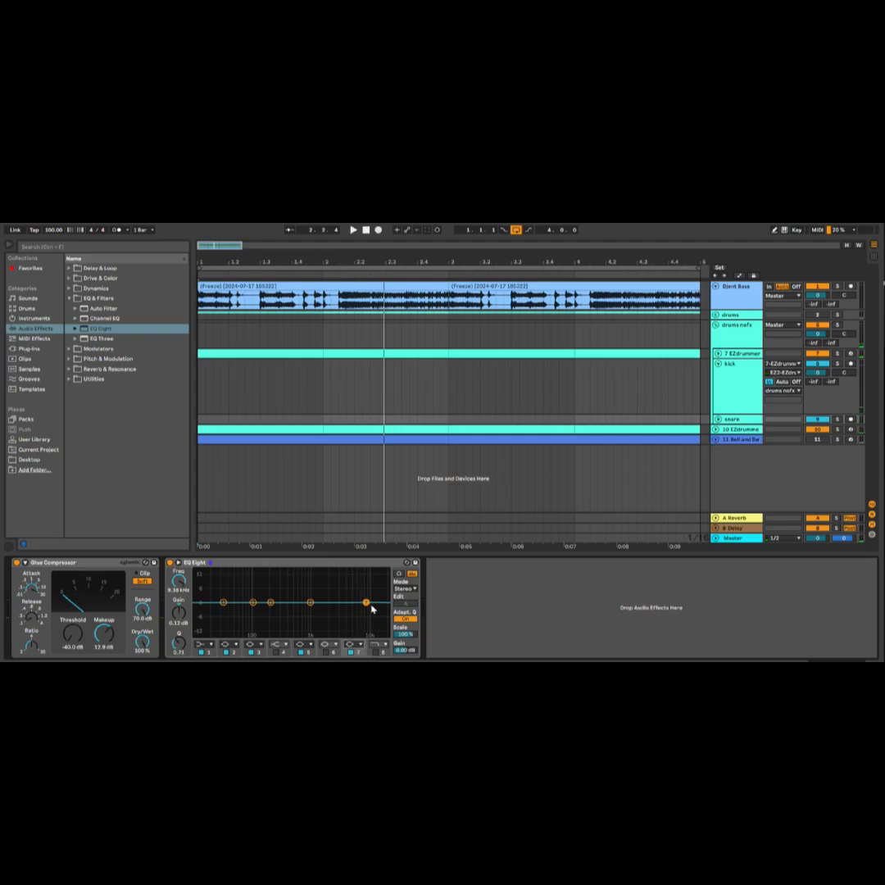
pyautogui.moveTo(368, 603); pyautogui.dragTo(381, 614)
# Step: Use EQ Eight band 8 instead of band 7 as a high cut at 15.0 kHz and play back the mix
pyautogui.click(375, 652)
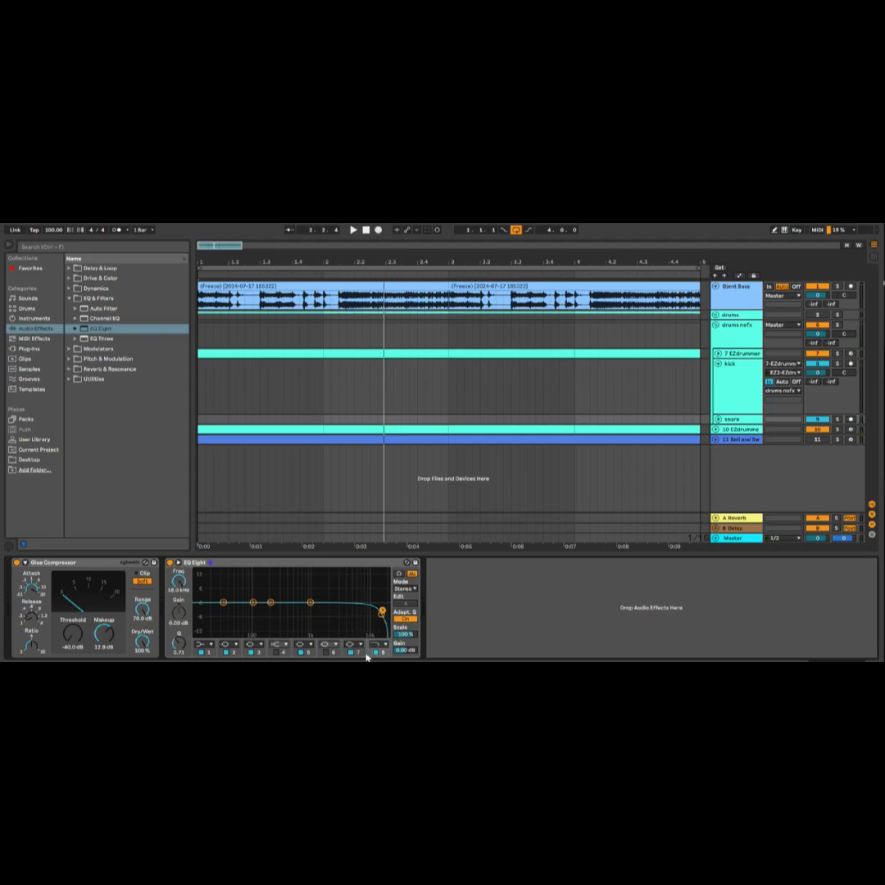
pyautogui.click(353, 653)
pyautogui.press('space')
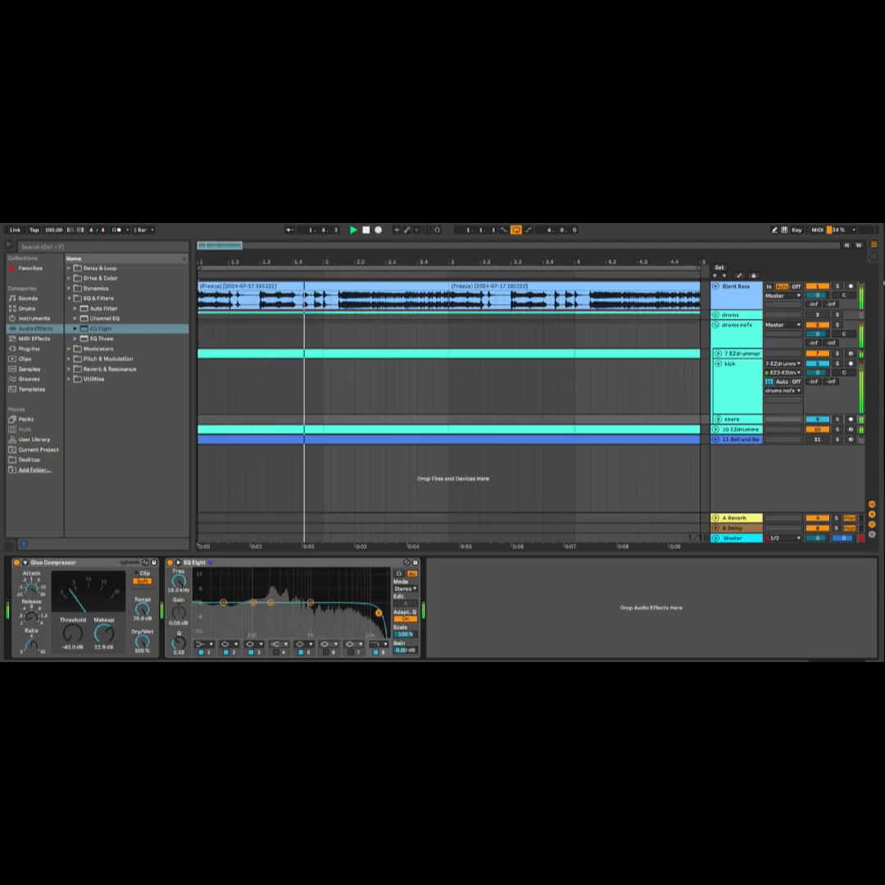
# Step: Shape EQ Eight band 5 into a broad boost of about 4 dB at 562 Hz, with Q 0.34, while auditioning the snare
pyautogui.moveTo(311, 603); pyautogui.dragTo(296, 570)
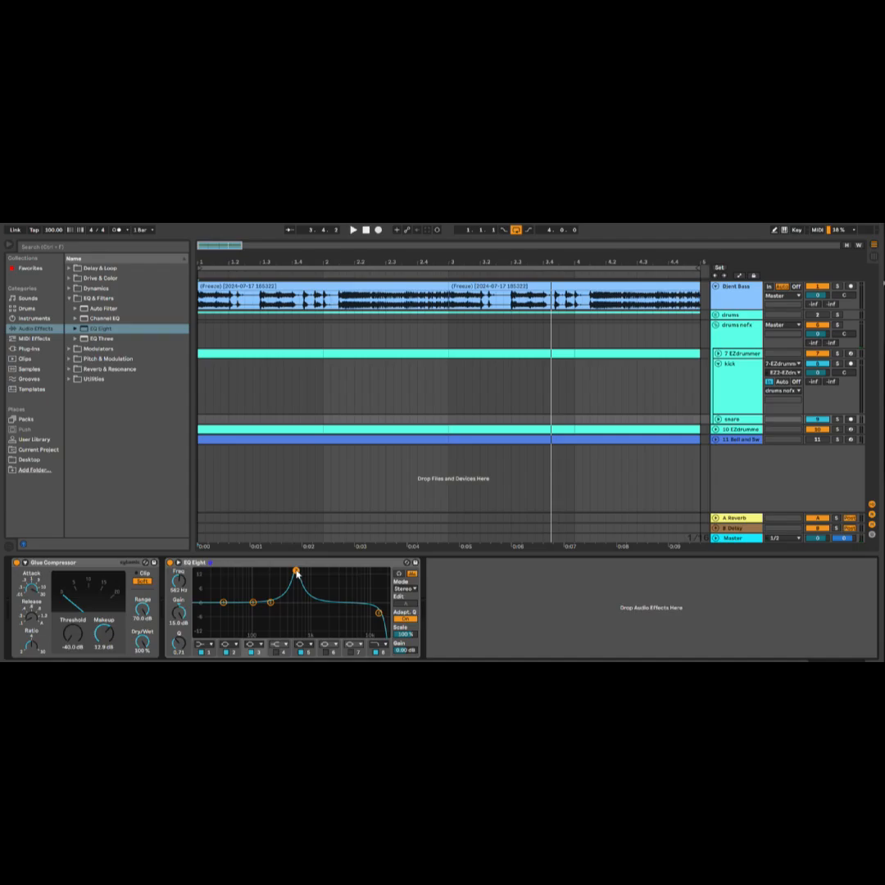
pyautogui.press('space')
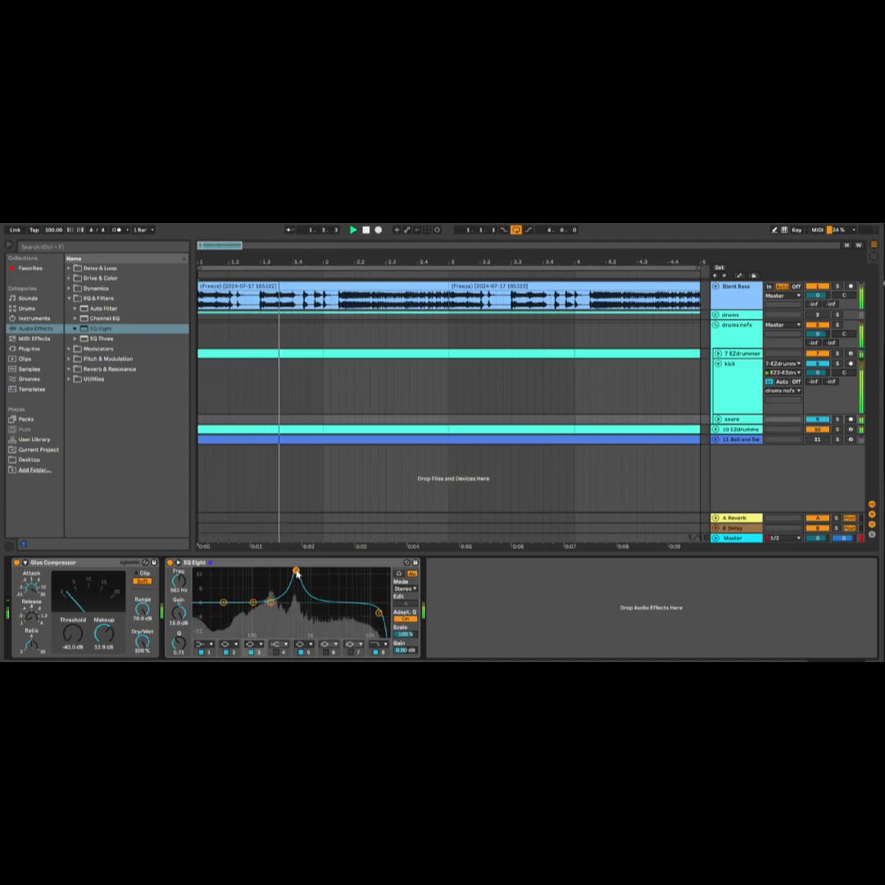
pyautogui.press('space')
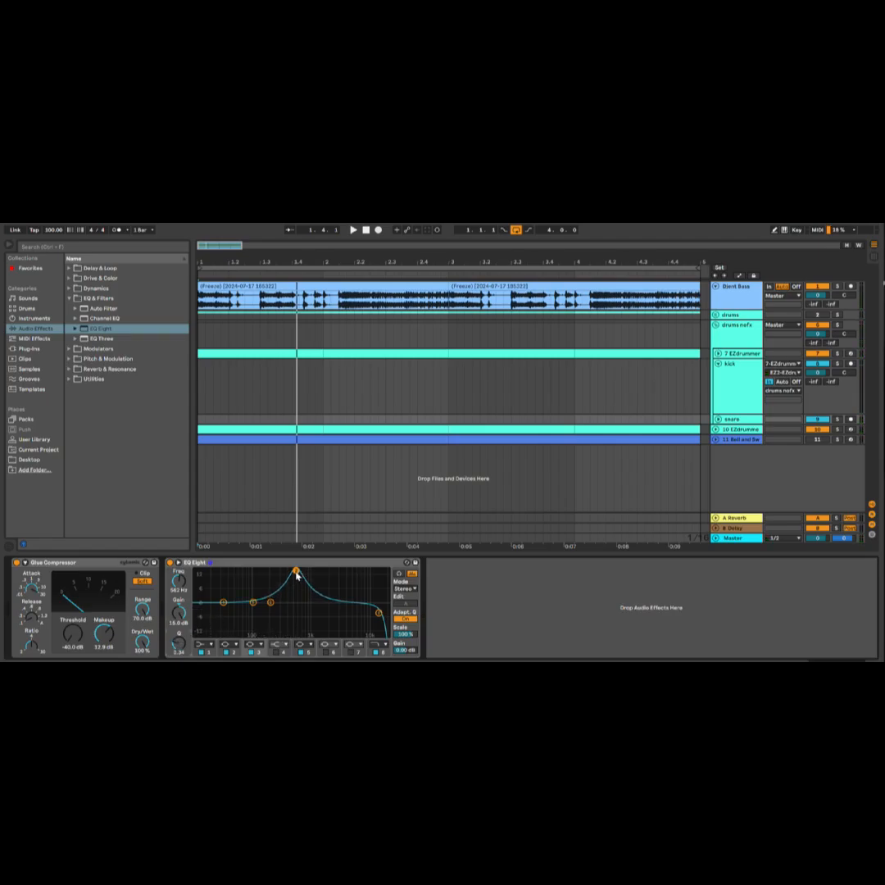
pyautogui.press('space')
pyautogui.moveTo(296, 573); pyautogui.dragTo(296, 592)
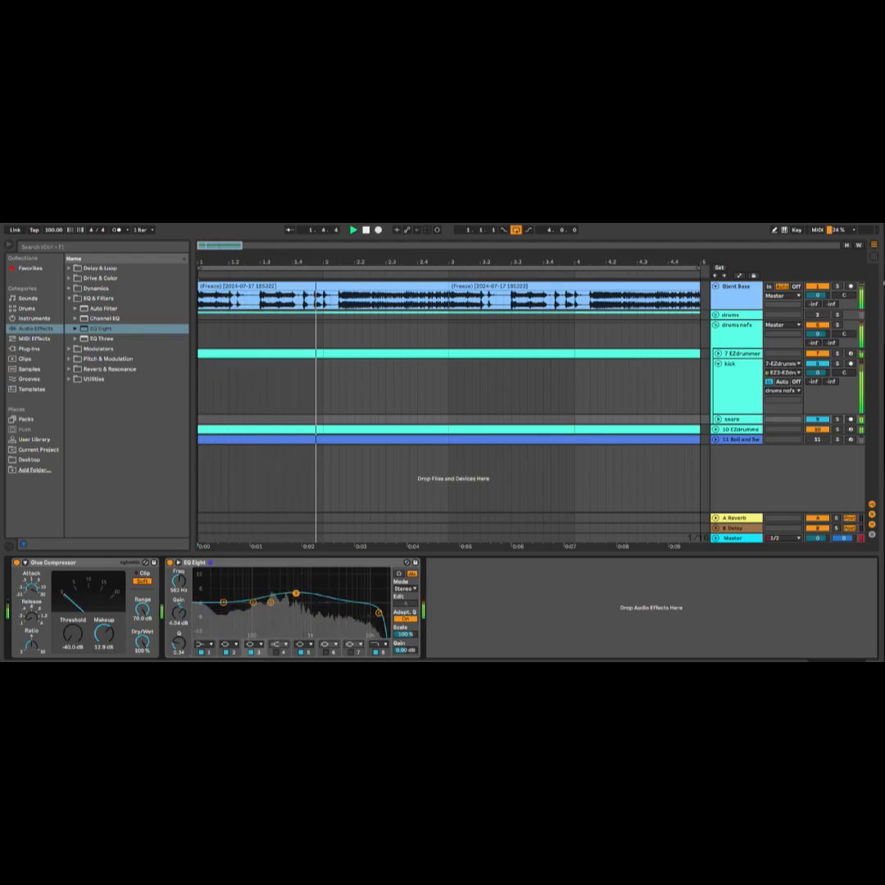
# Step: Make the snare's EQ Eight band 1 a low cut at 63.9 Hz and play back the mix
pyautogui.click(206, 645)
pyautogui.click(208, 592)
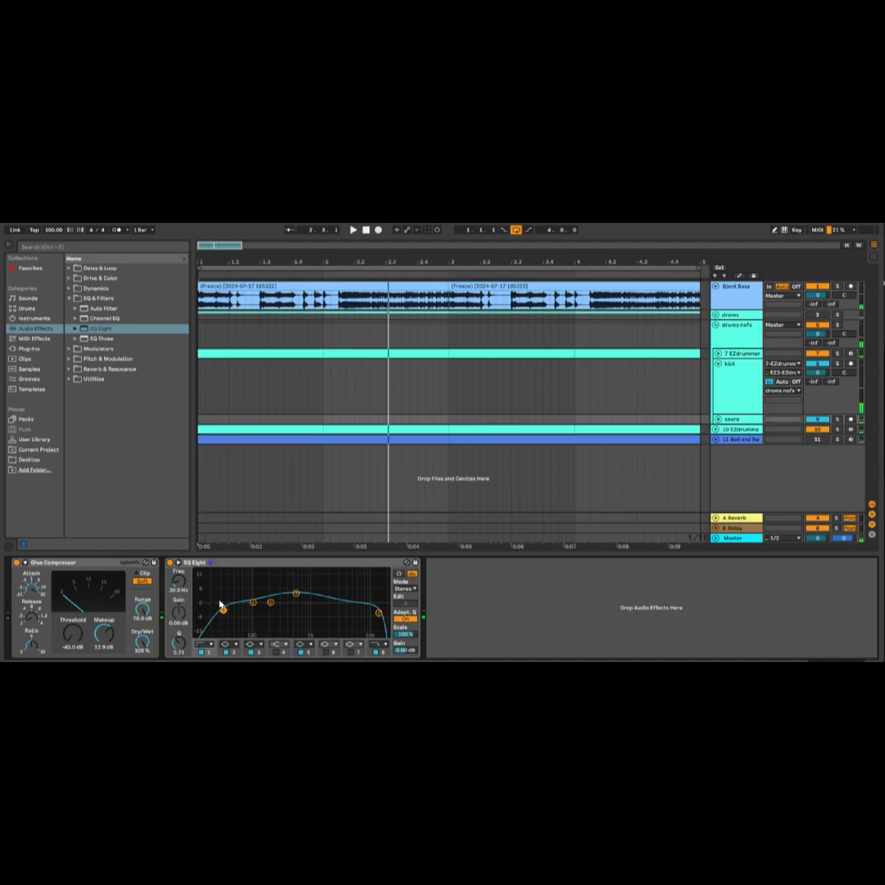
pyautogui.moveTo(222, 610); pyautogui.dragTo(242, 612)
pyautogui.press('space')
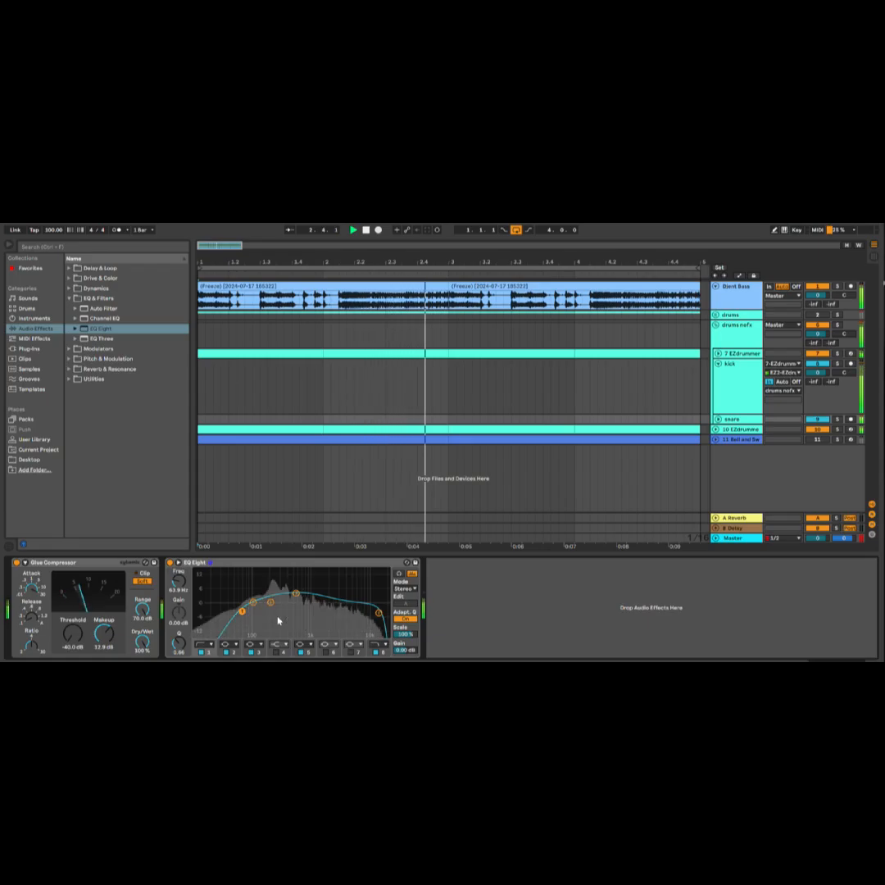
# Step: Compare the snare with both effects bypassed and enabled, and set EQ Eight band 5 to a 6.57 dB boost at 979 Hz
pyautogui.click(16, 564)
pyautogui.click(170, 565)
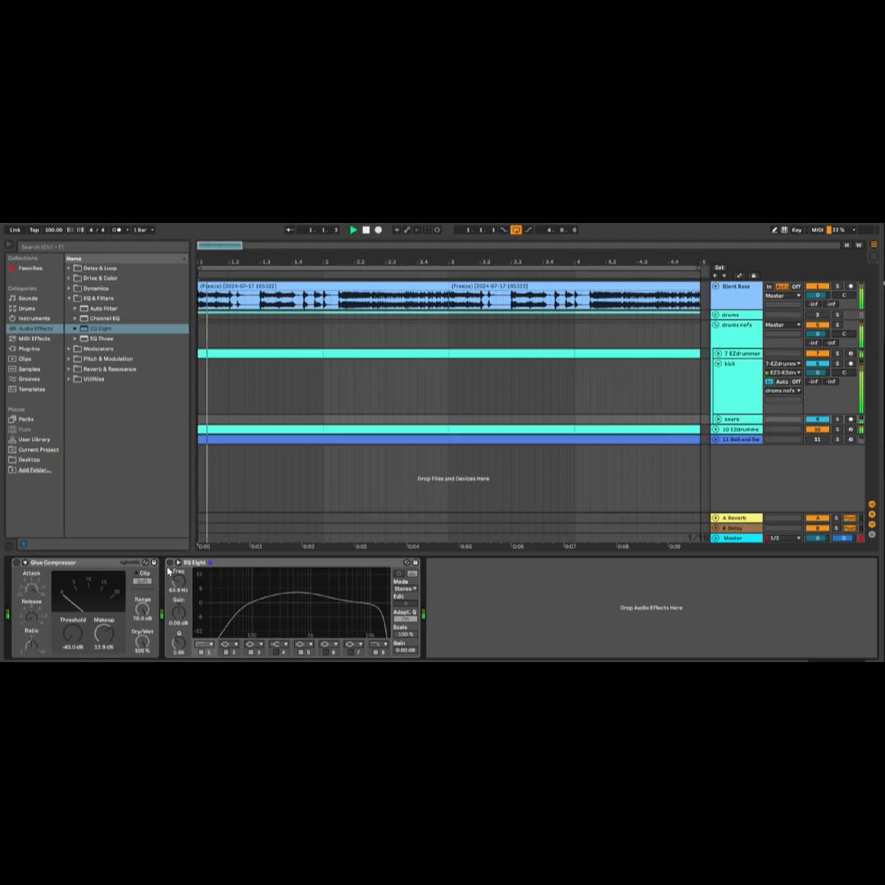
pyautogui.click(170, 564)
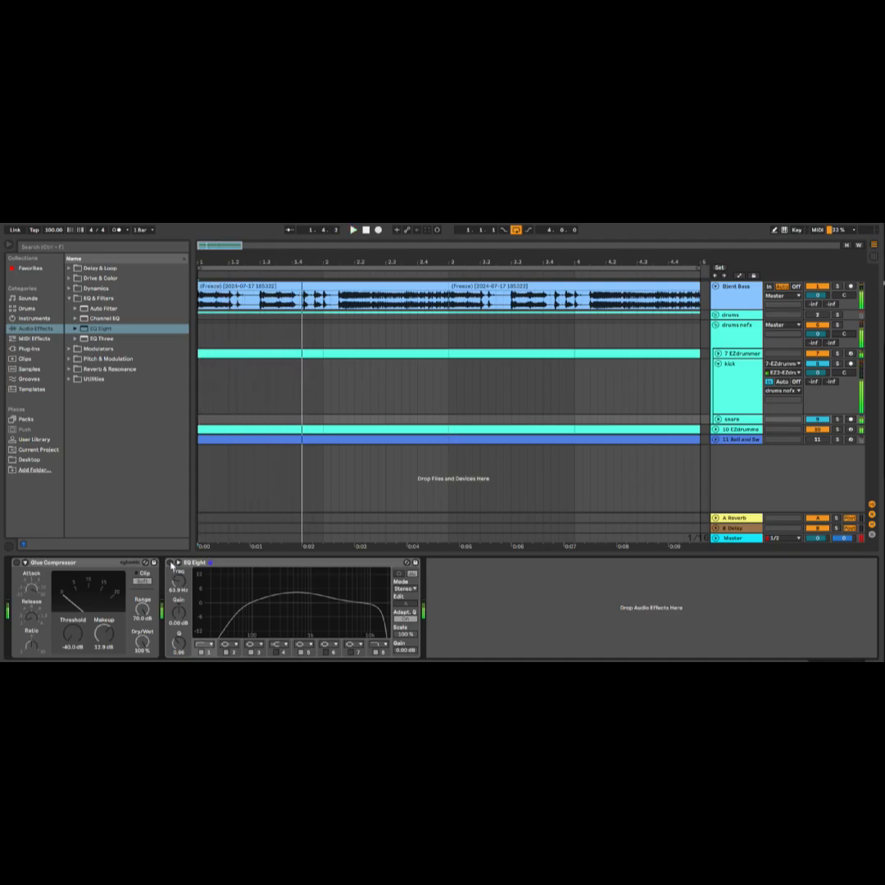
pyautogui.click(17, 563)
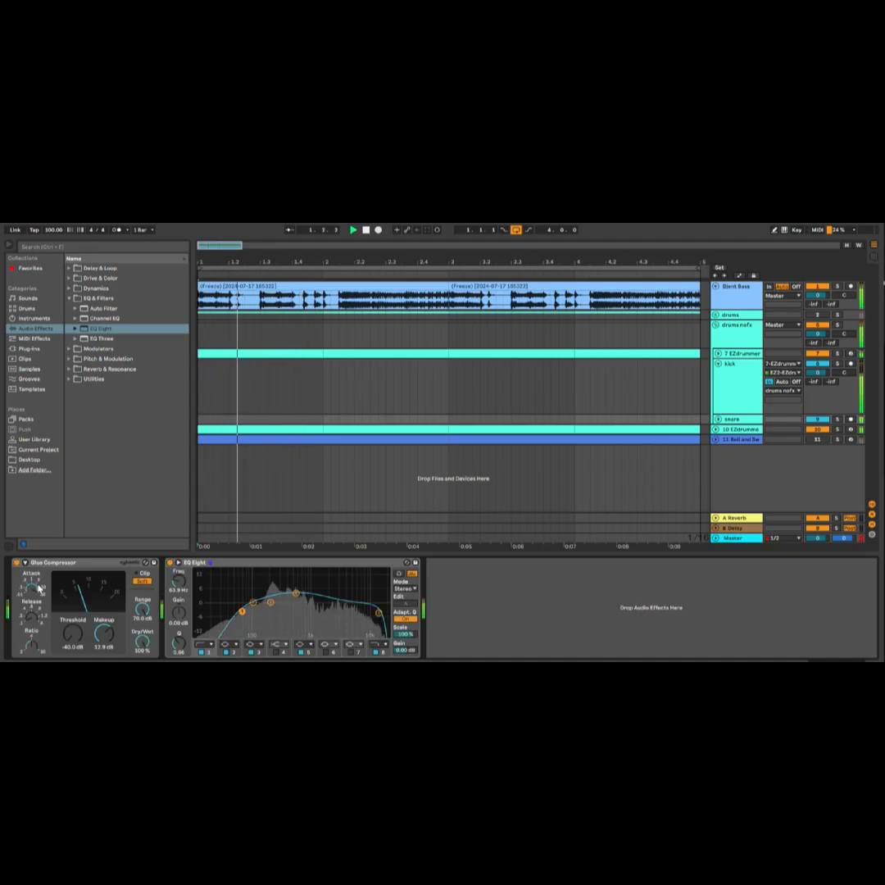
pyautogui.moveTo(296, 594)
pyautogui.mouseDown()
pyautogui.moveTo(285, 592)
pyautogui.moveTo(303, 601)
pyautogui.moveTo(310, 588)
pyautogui.moveTo(309, 598)
pyautogui.mouseUp()
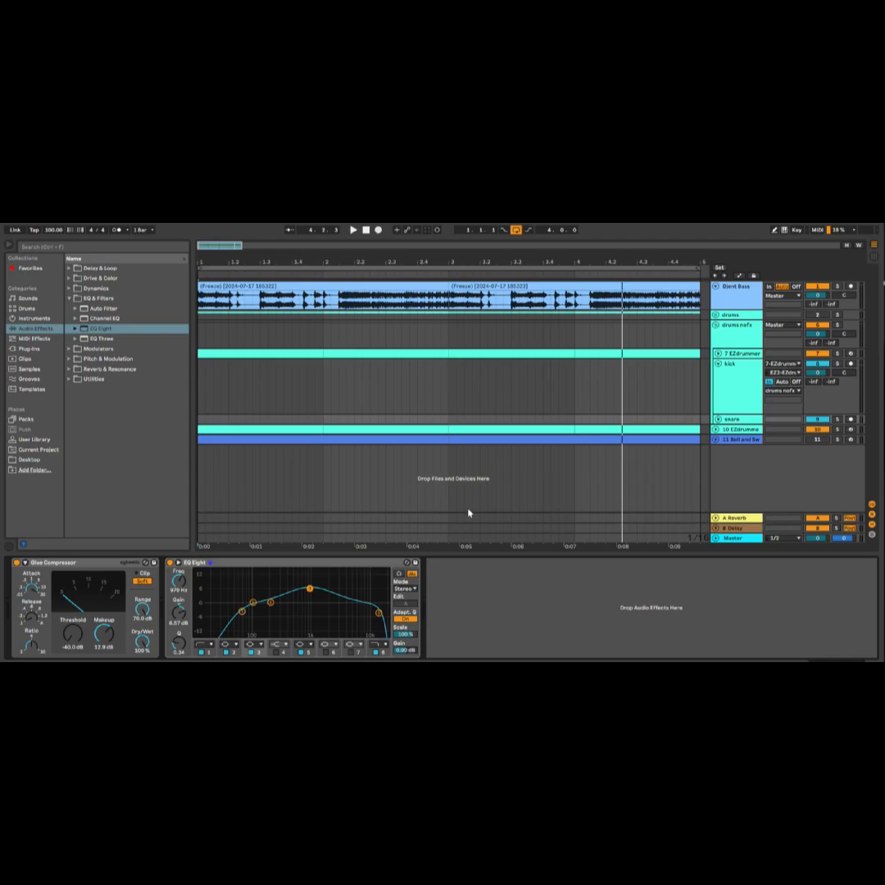
# Step: Collapse and mute the drums nofx group, and activate and expand the drums group
pyautogui.click(716, 325)
pyautogui.click(816, 326)
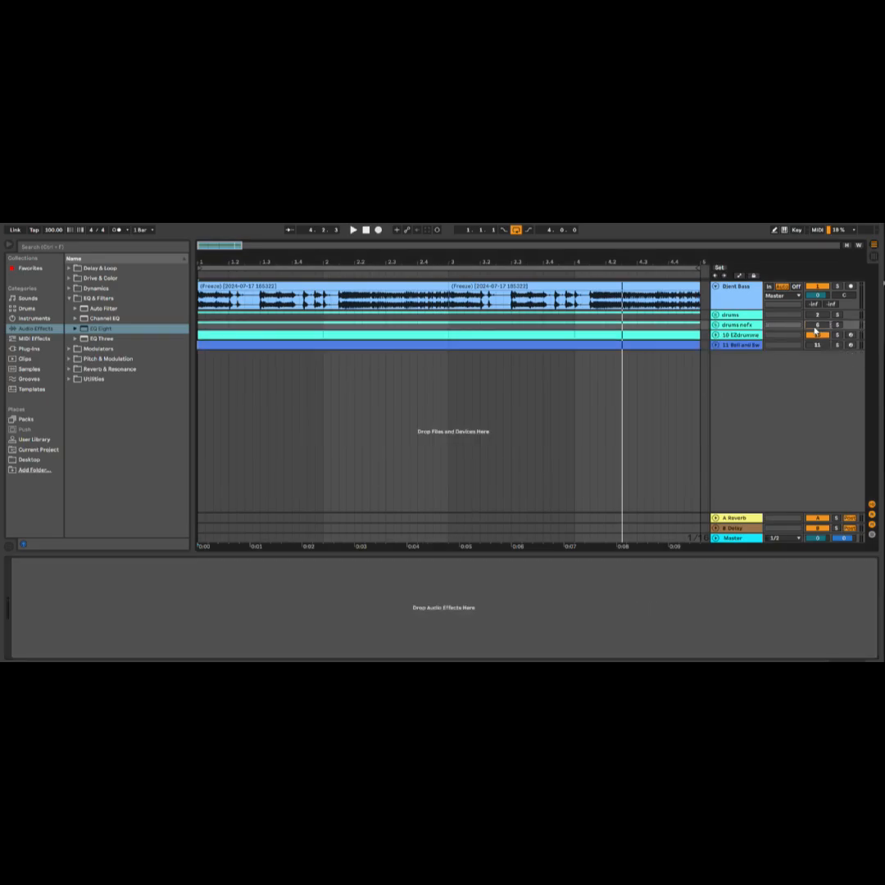
pyautogui.click(816, 316)
pyautogui.click(716, 315)
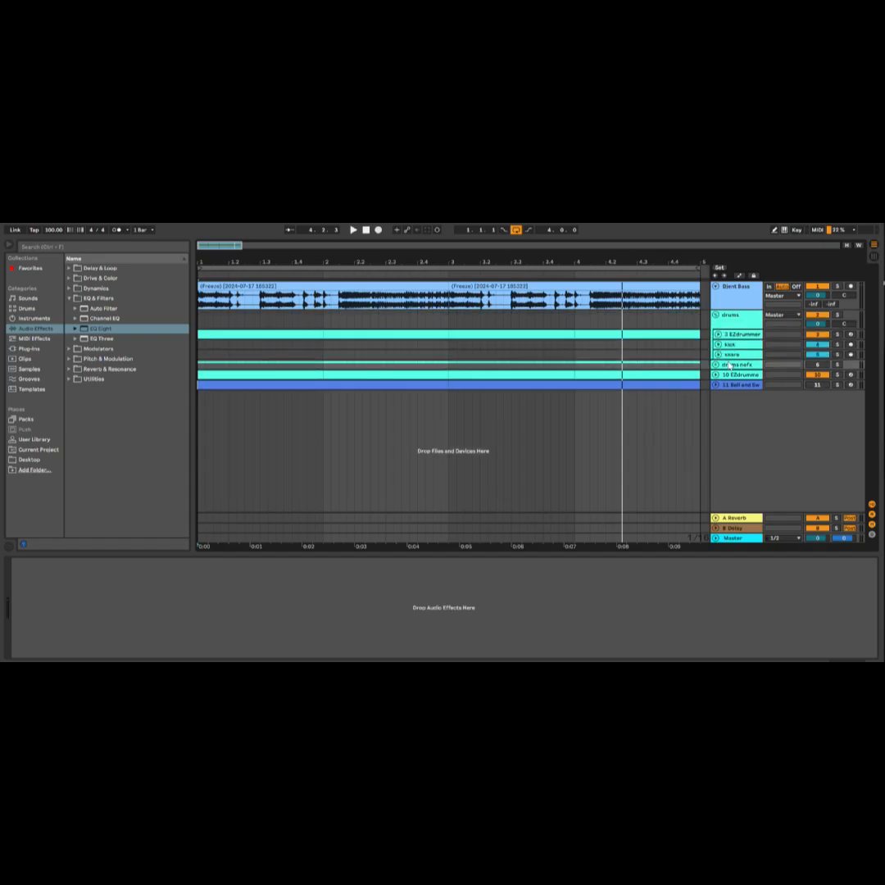
# Step: Examine the kick and snare effect chains in the drums group, including the snare's CLA Epic plug-in settings
pyautogui.click(740, 346)
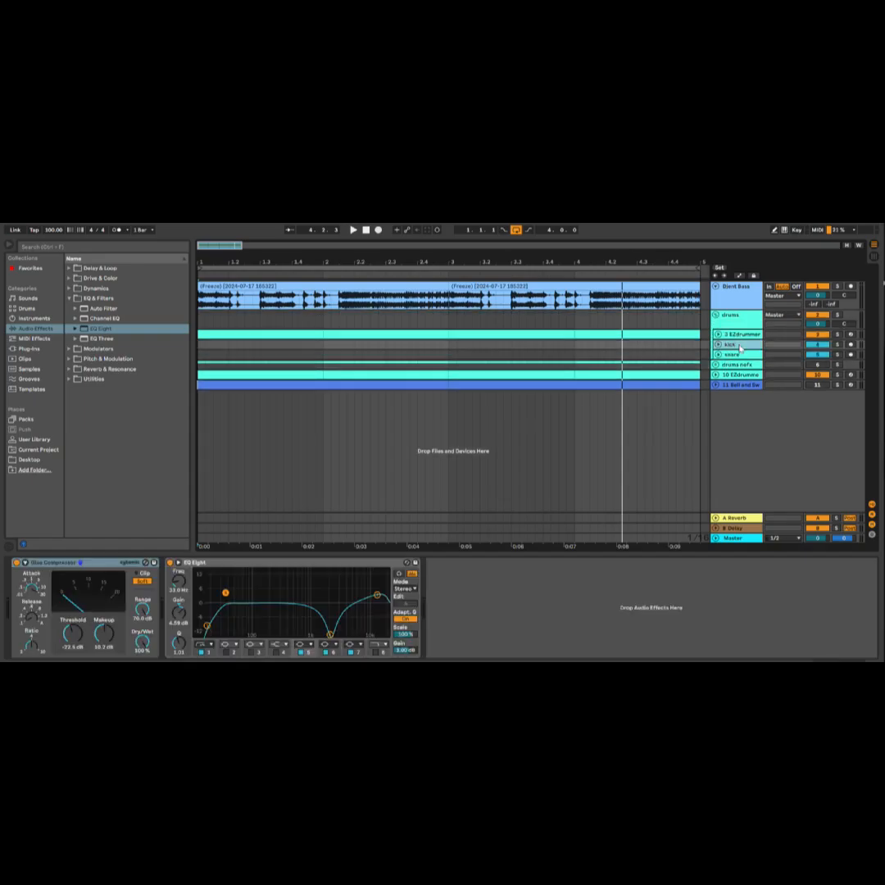
pyautogui.click(740, 355)
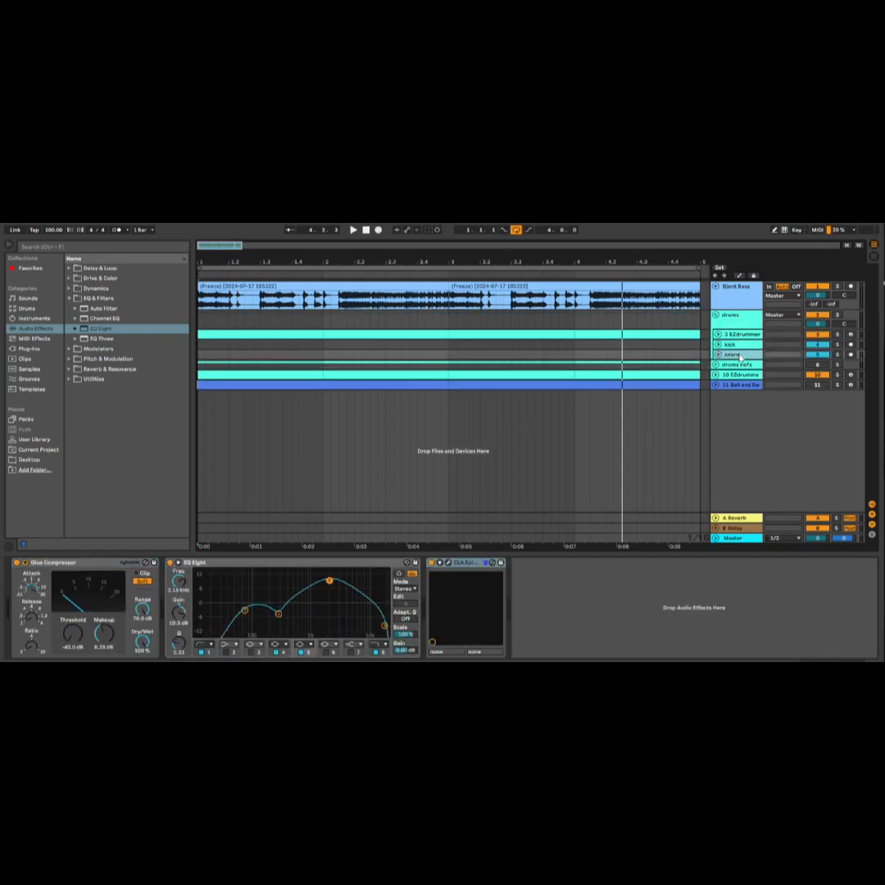
pyautogui.click(448, 563)
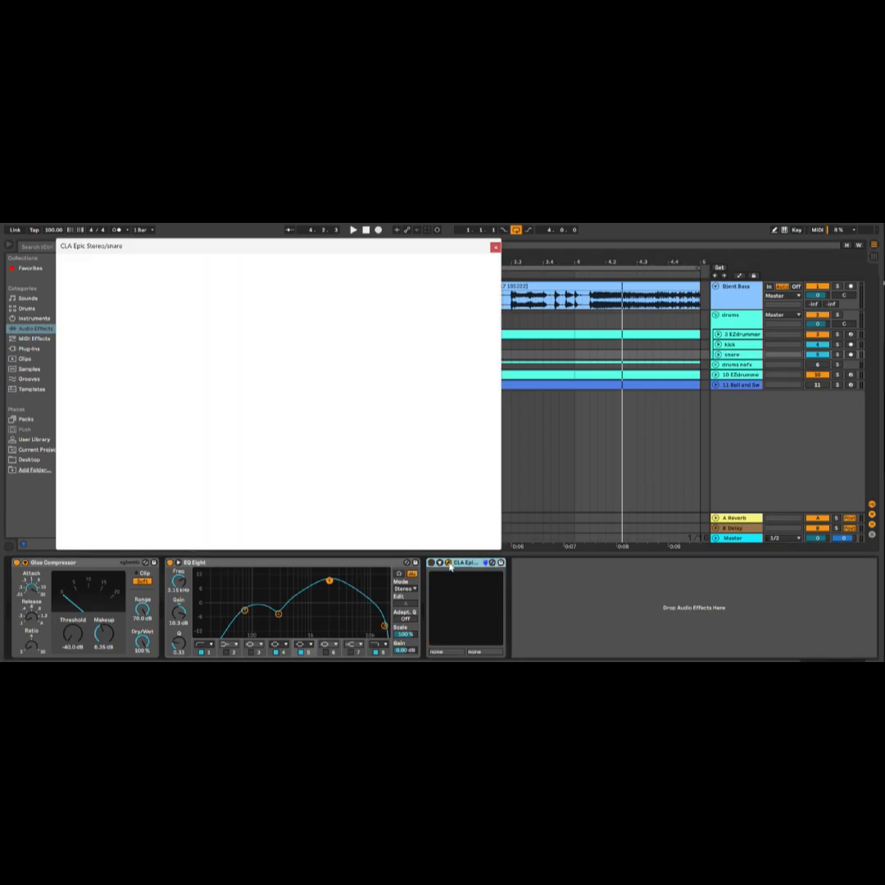
pyautogui.moveTo(444, 246); pyautogui.dragTo(453, 255)
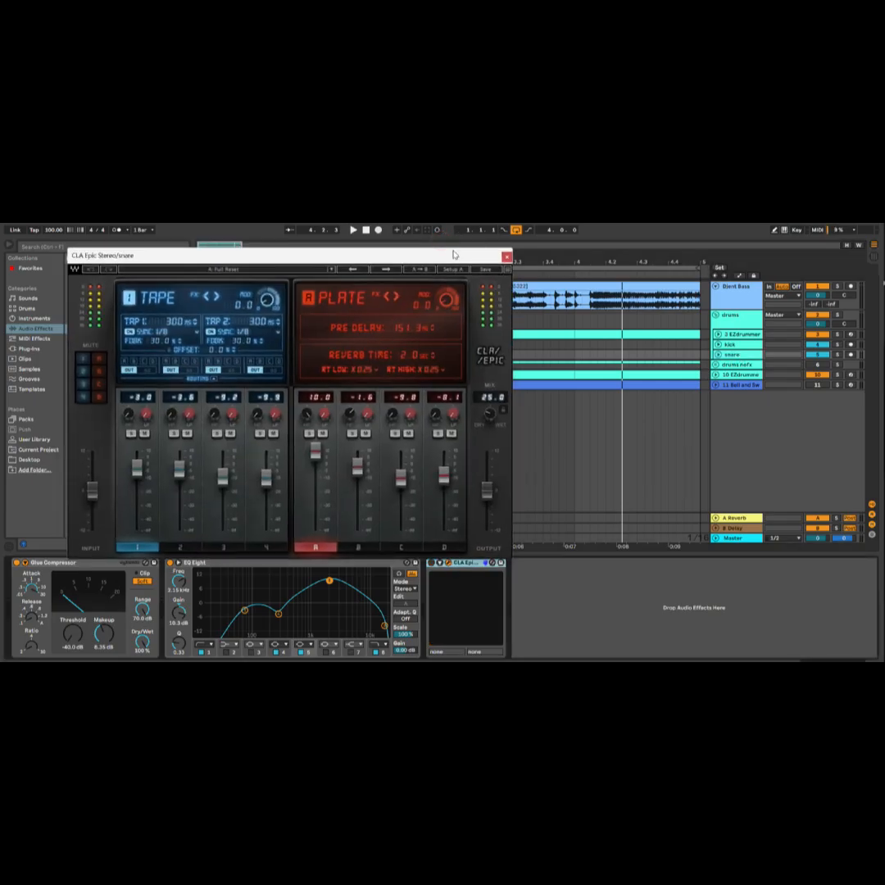
pyautogui.click(505, 259)
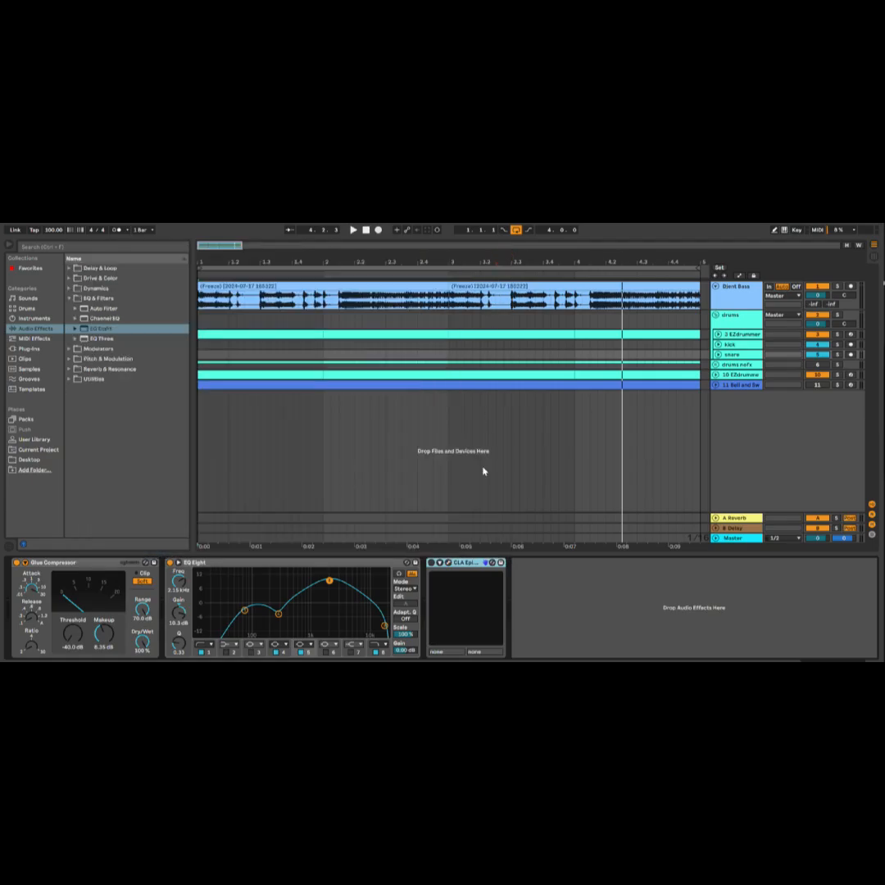
# Step: Audition the processed drums with the bass, activating track 11 and re-enabling CLA Epic on the snare
pyautogui.press('space')
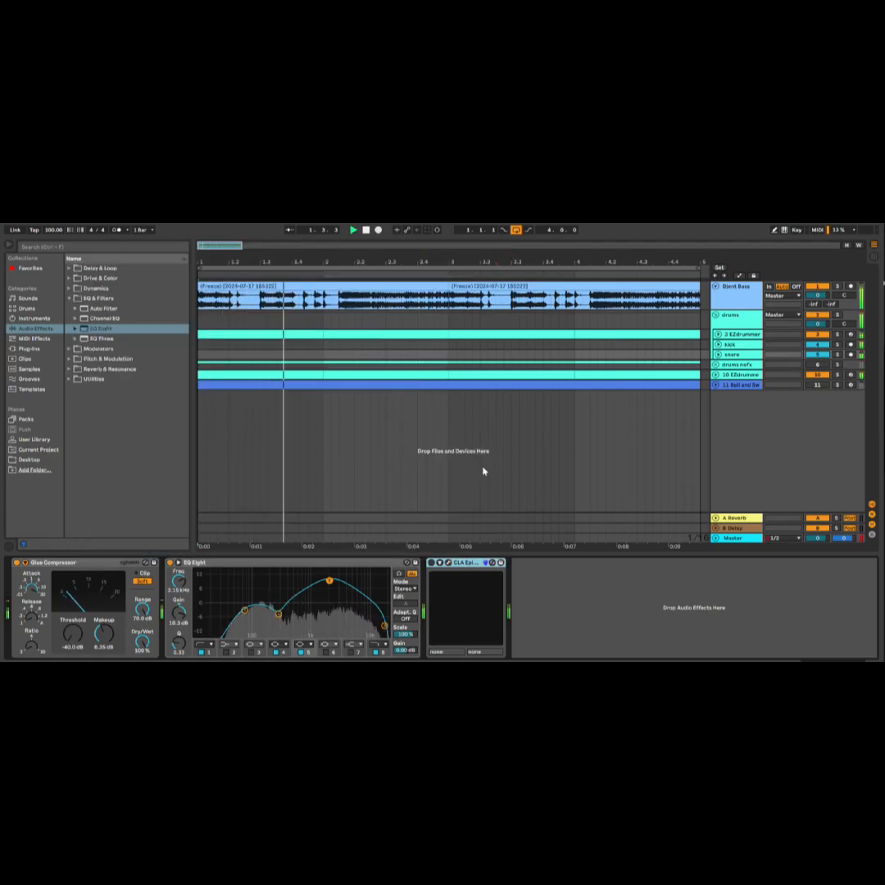
pyautogui.press('space')
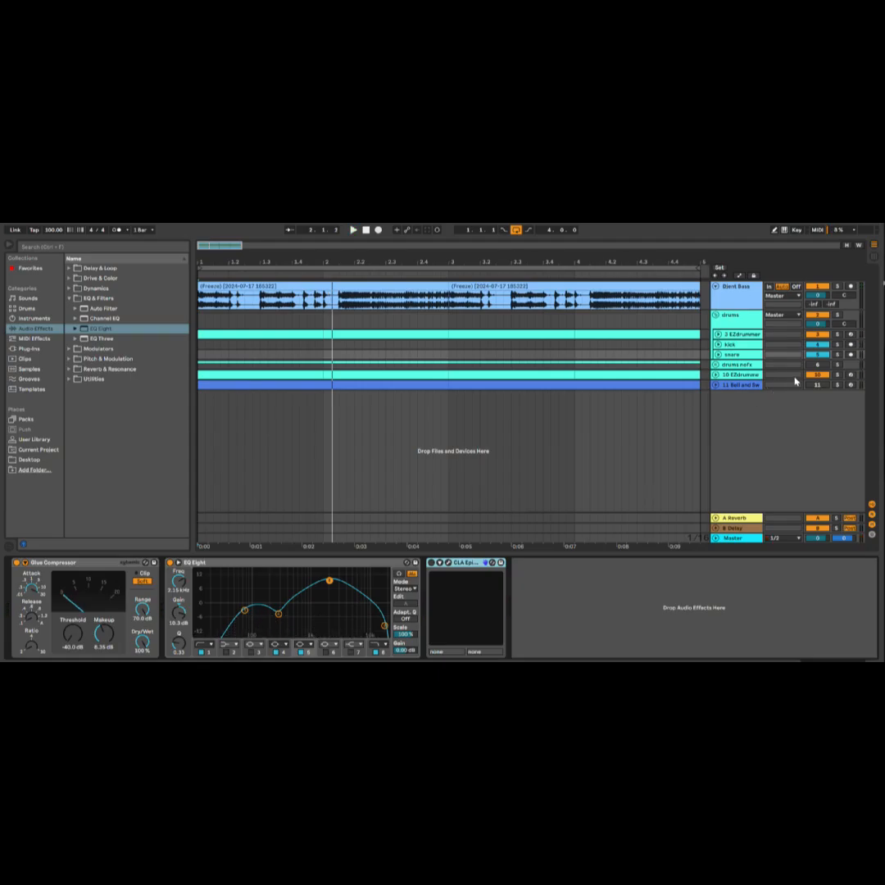
pyautogui.press('space')
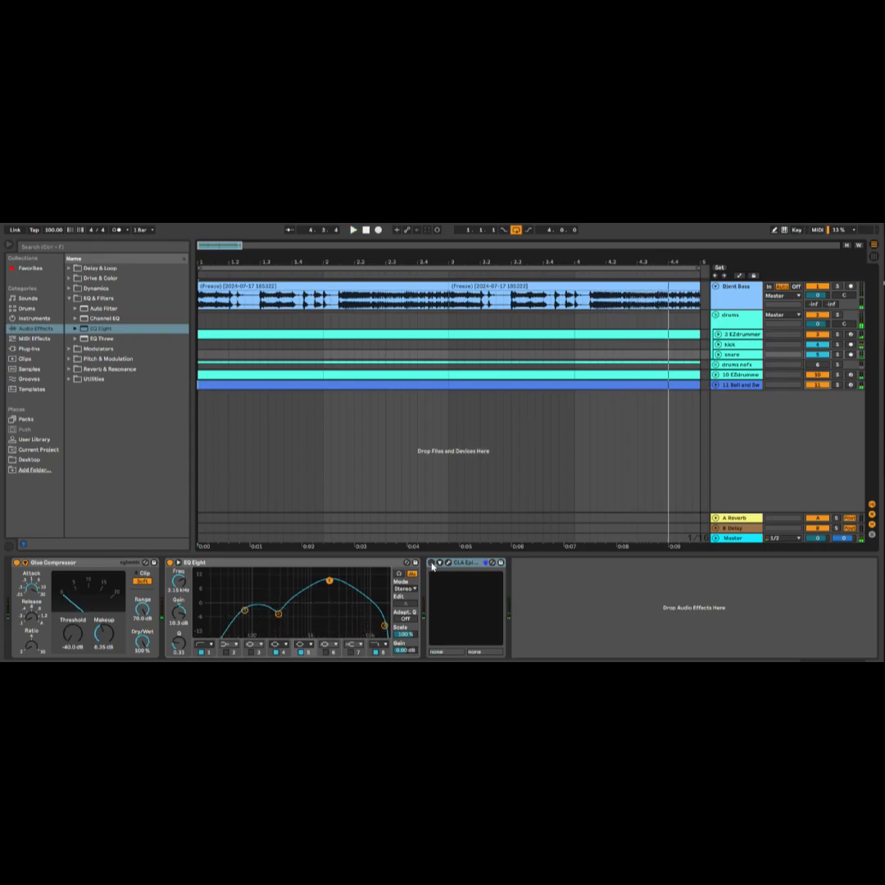
pyautogui.press('space')
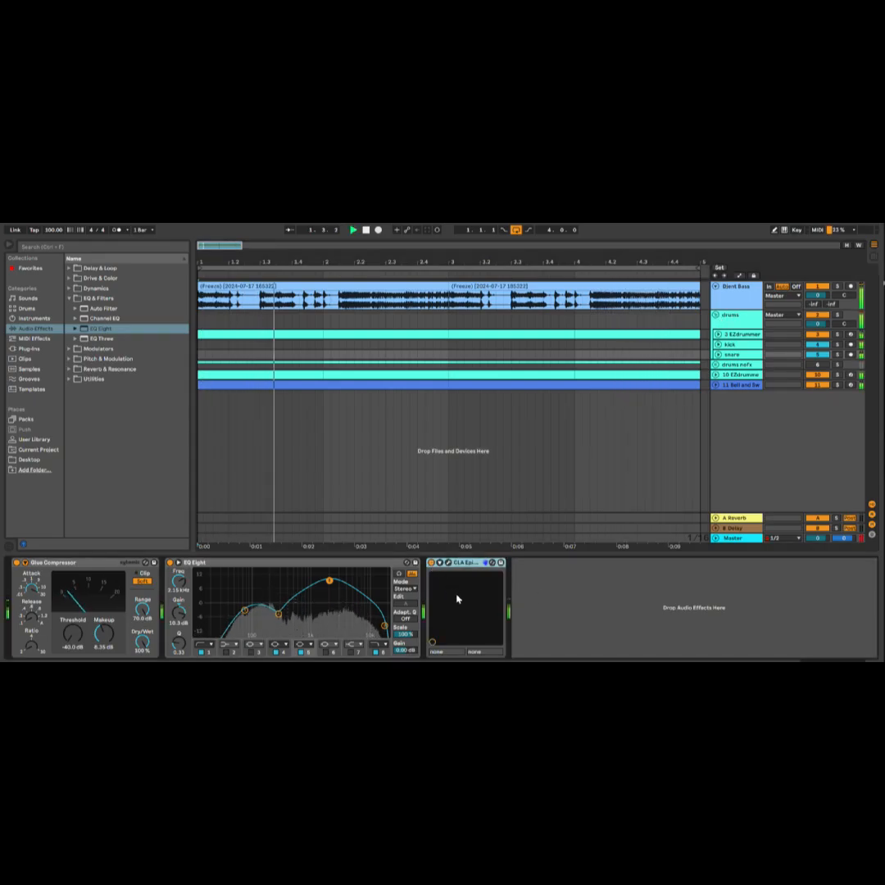